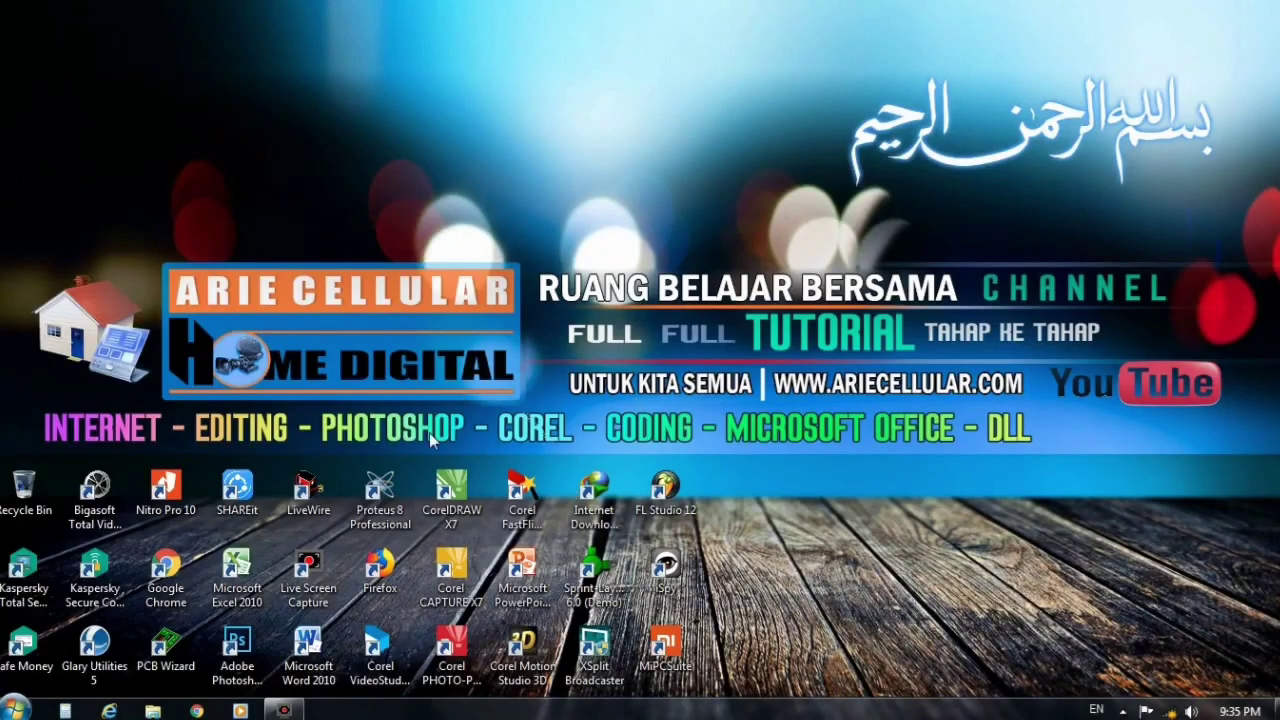
Open the ugglite_global_images_V9.2.5.0.NDFMIEK folder in Downloads and widen the Name column to fit the full file names
click(160, 708)
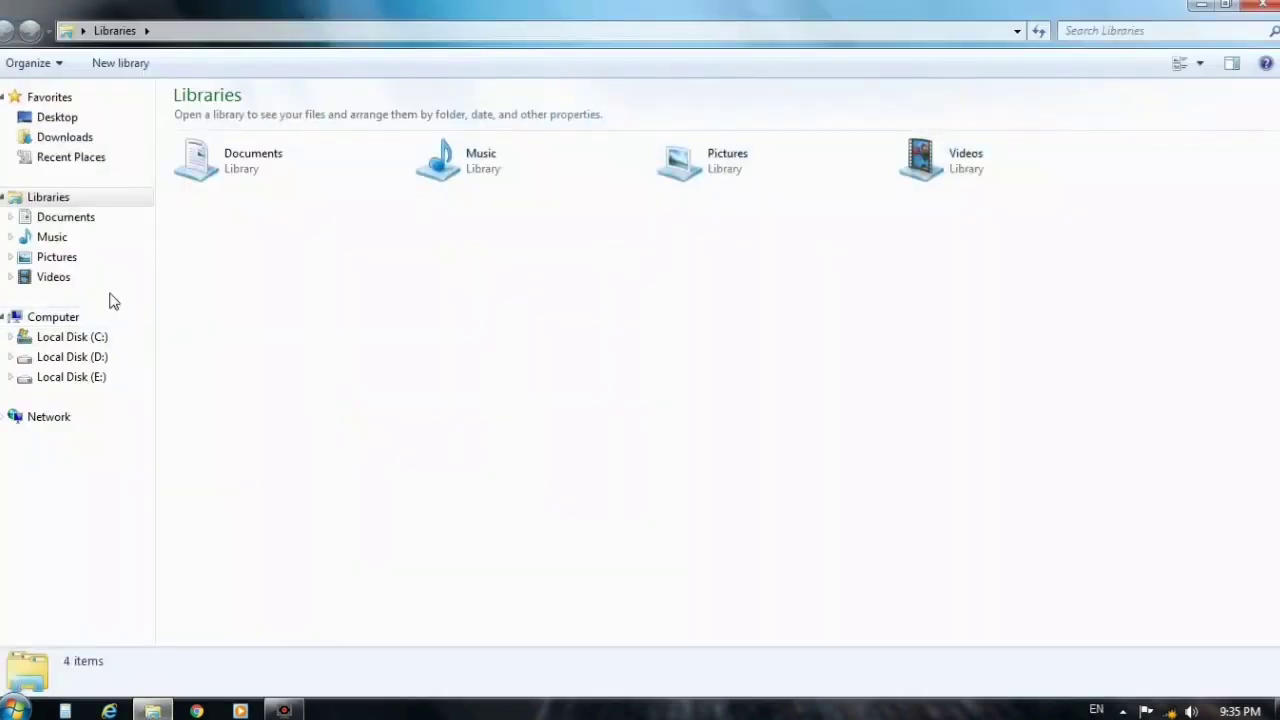
click(105, 135)
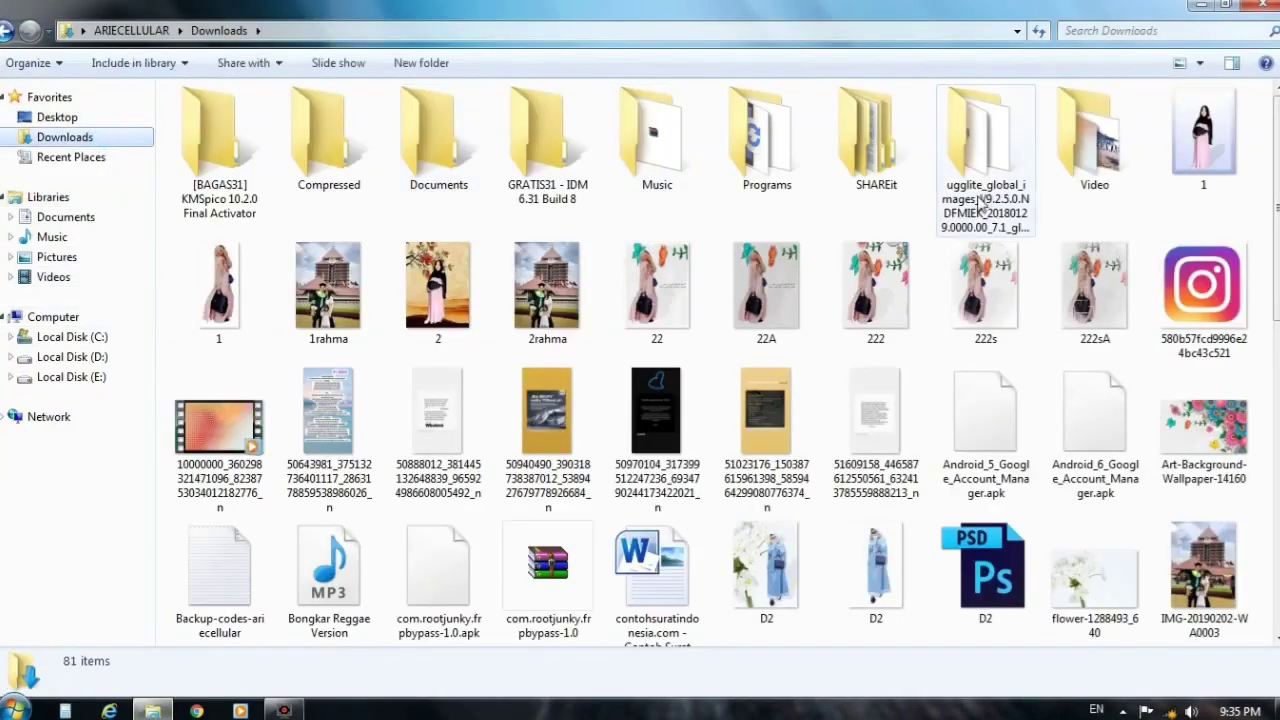
double_click(985, 205)
click(355, 158)
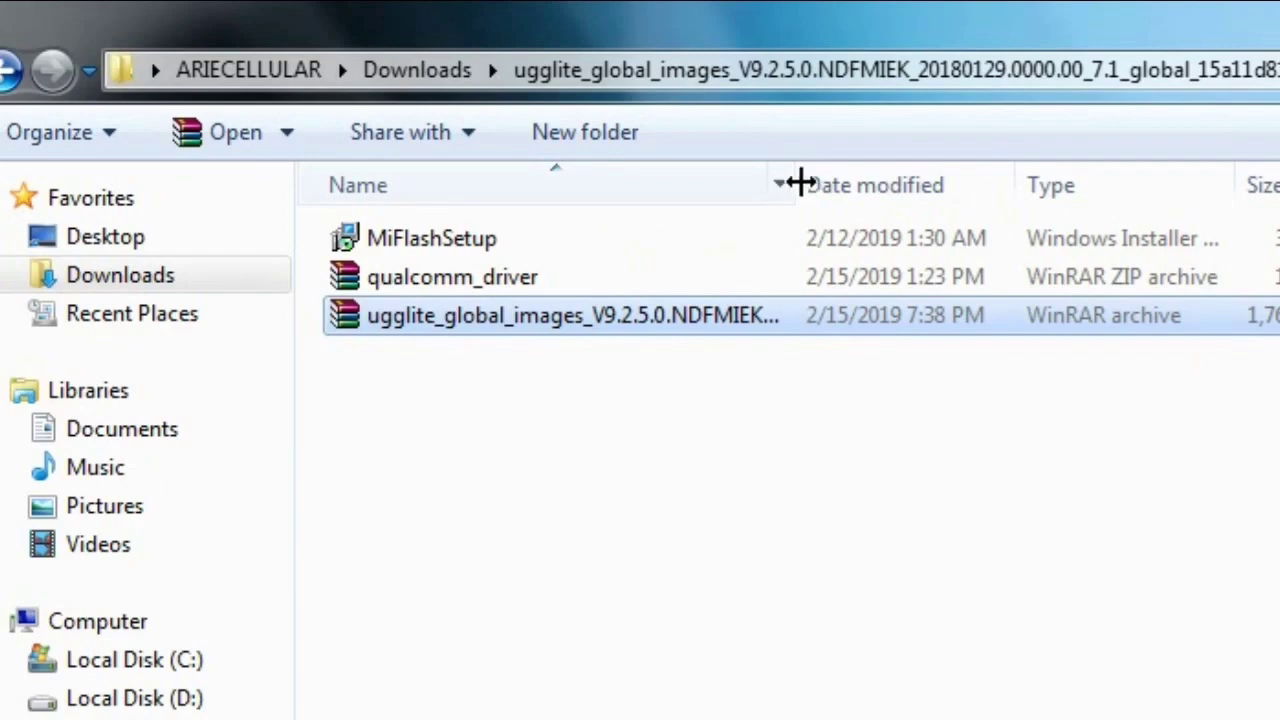
drag(419, 88, 680, 90)
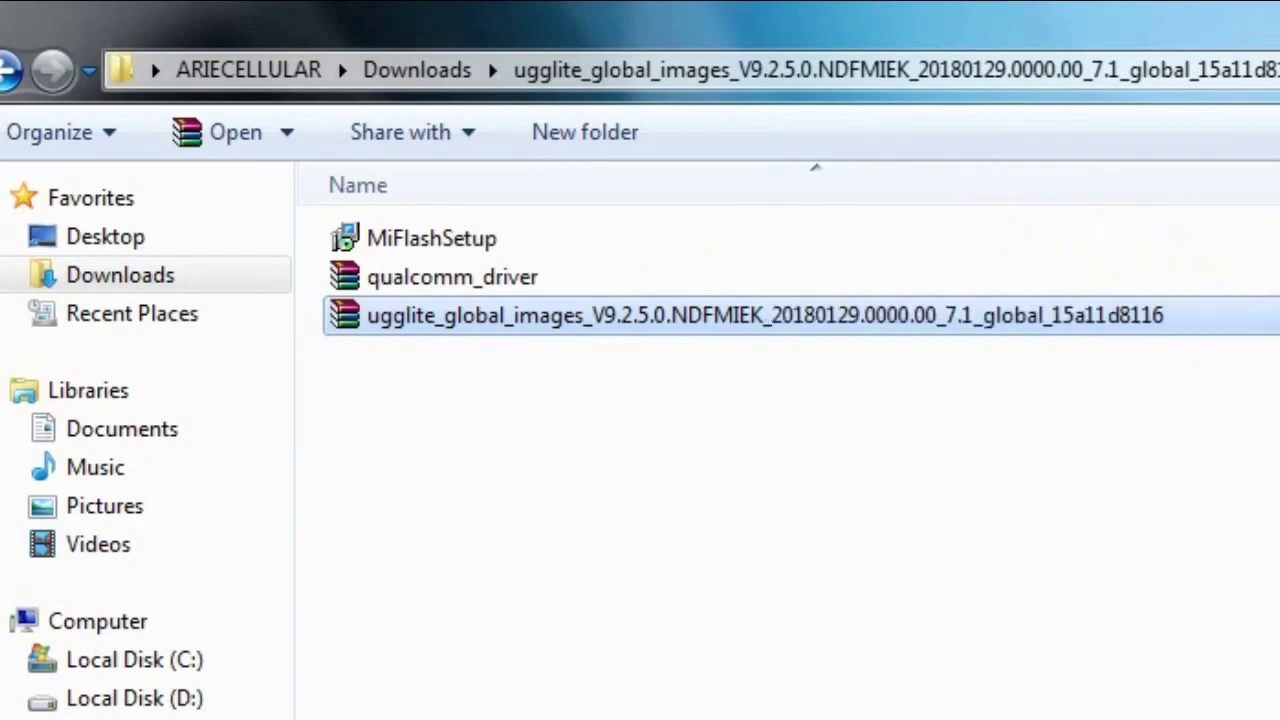
Extract the qualcomm_driver archive directly into the current folder
click(574, 253)
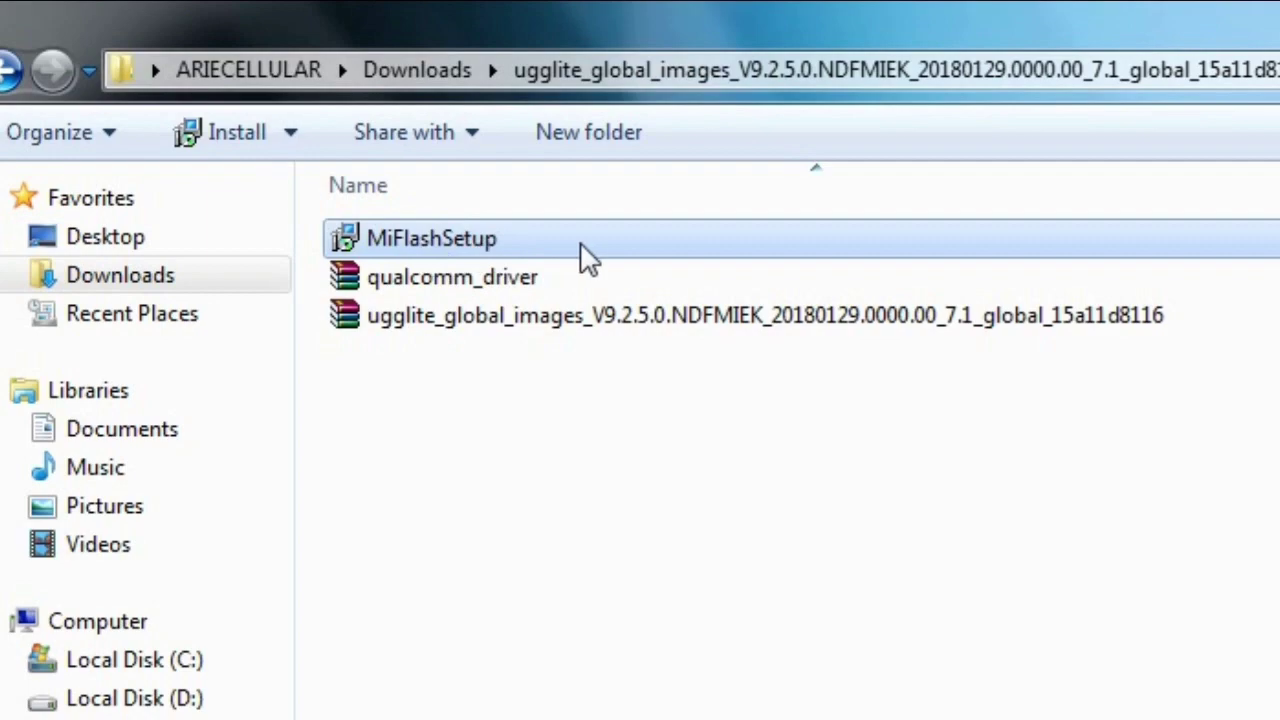
click(533, 283)
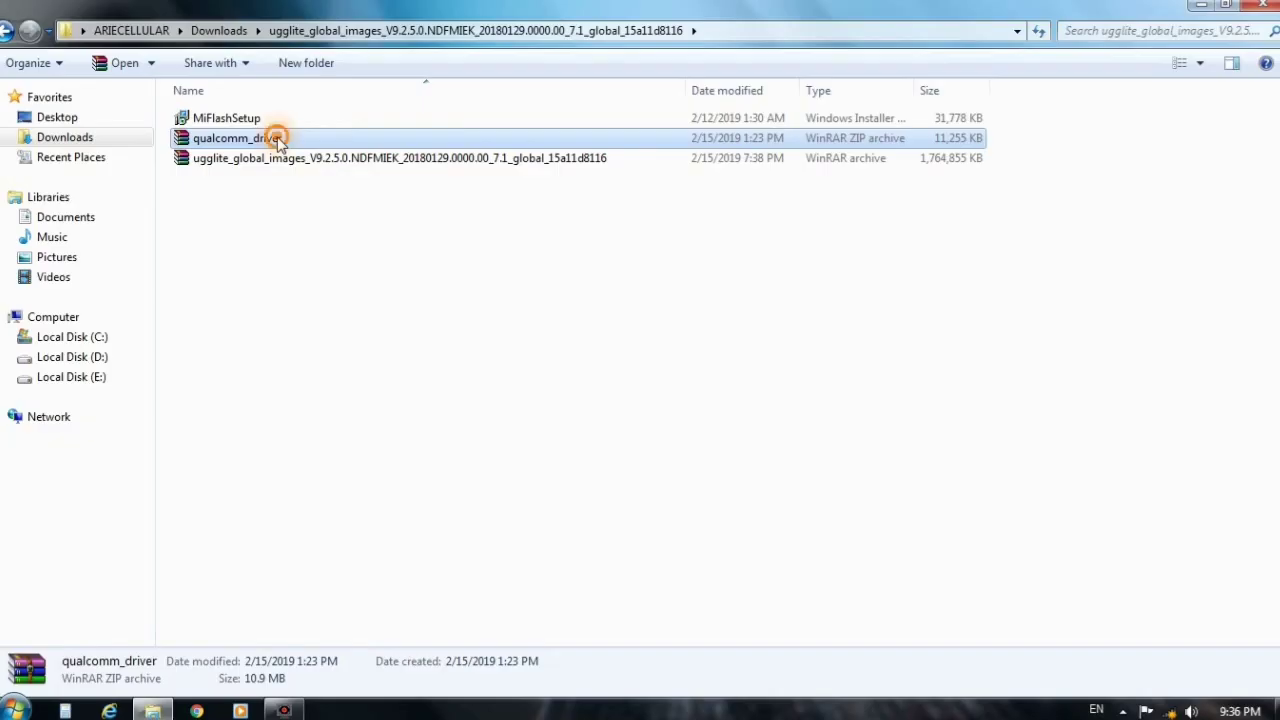
right_click(529, 272)
click(651, 434)
Extract the ugglite_global_images_V9.2.5.0.NDFMIEK firmware archive directly into the current folder
right_click(306, 159)
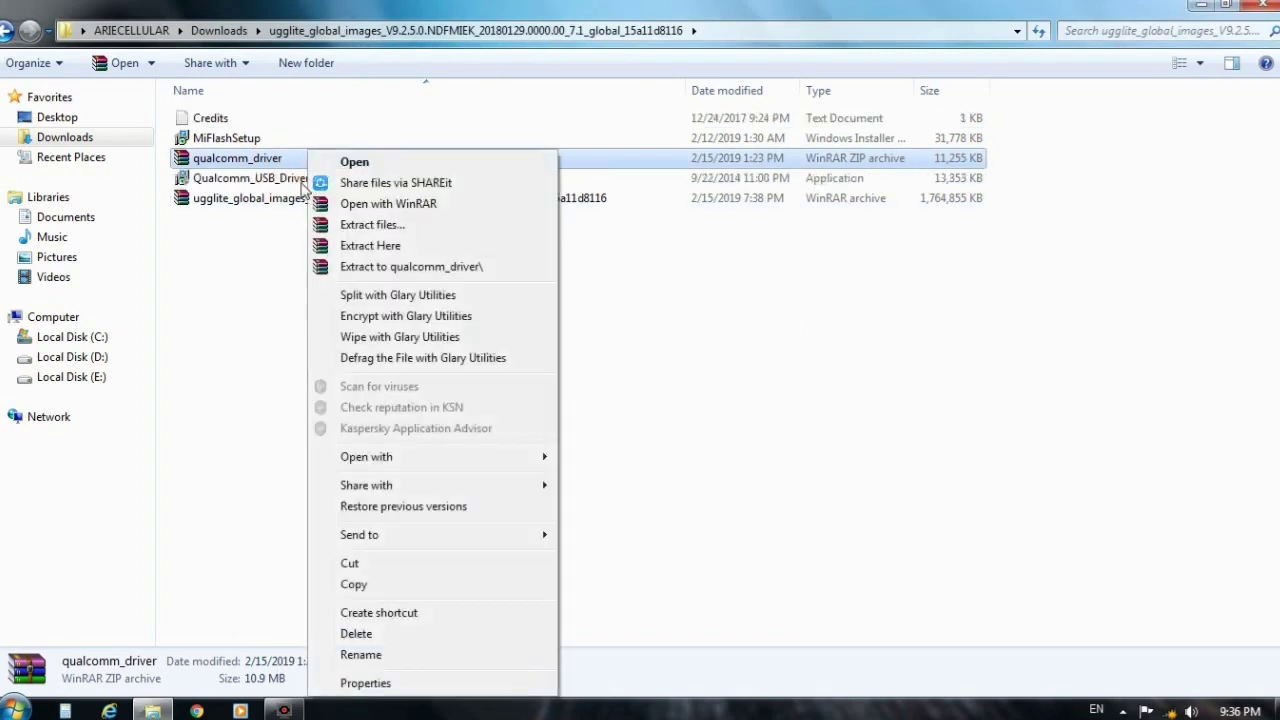
click(282, 196)
right_click(282, 196)
click(368, 243)
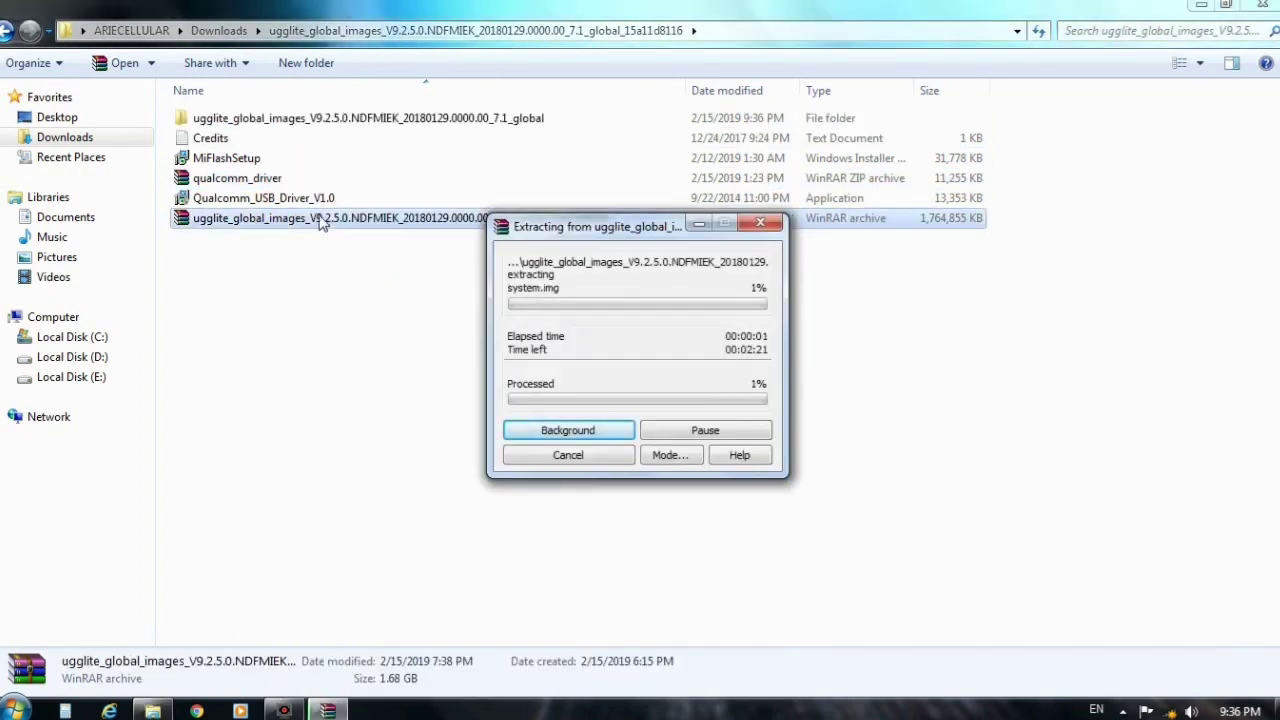
Launch the Qualcomm_USB_Driver_V1.0 installer and send the running firmware extraction to the background
click(270, 200)
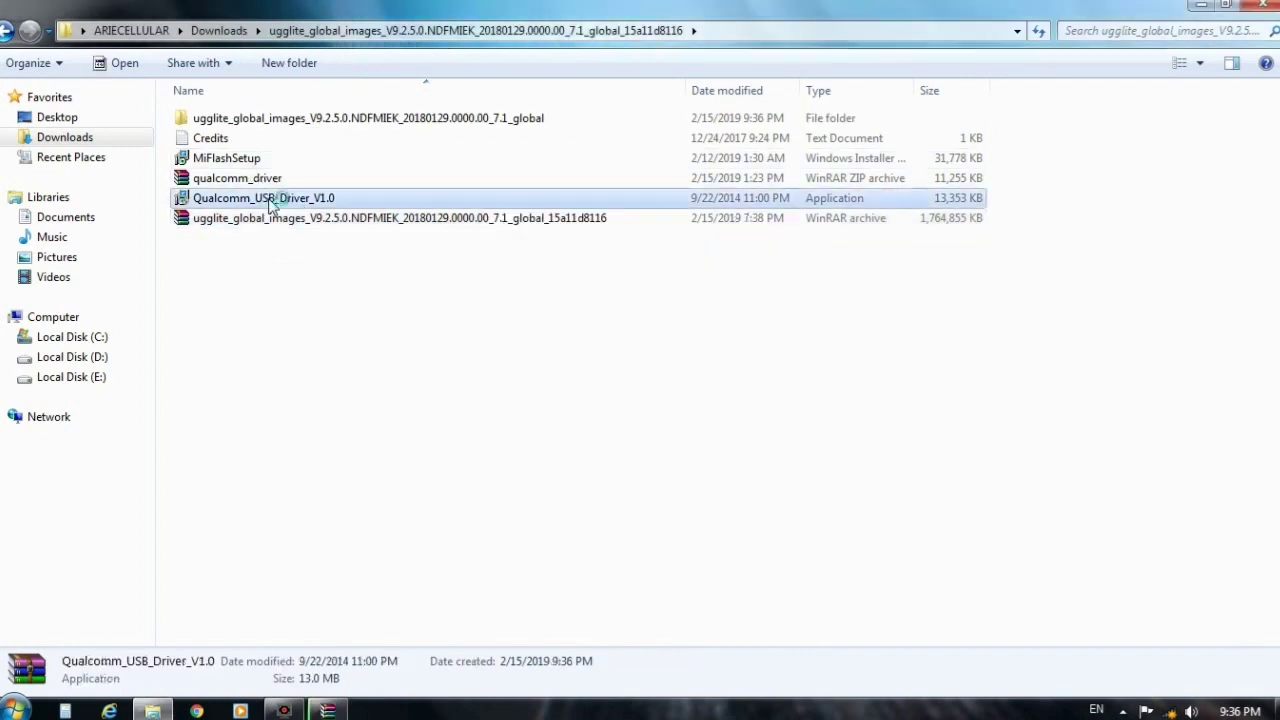
double_click(282, 200)
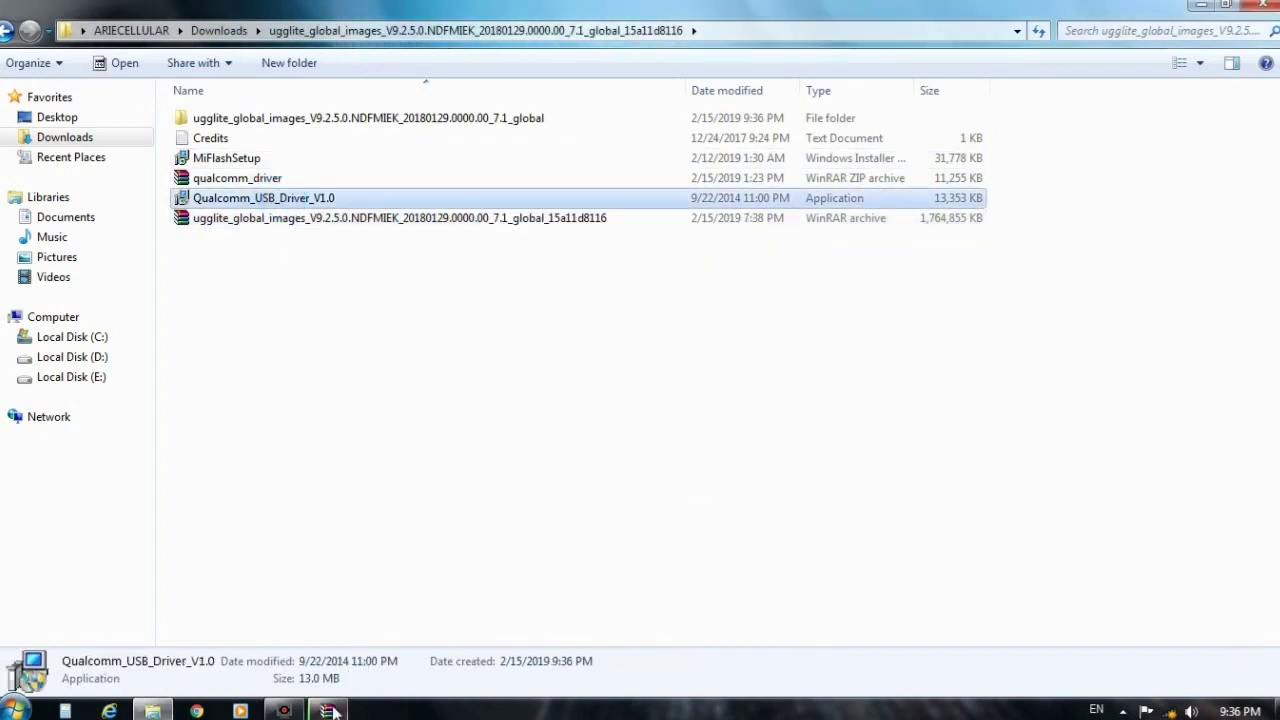
click(330, 710)
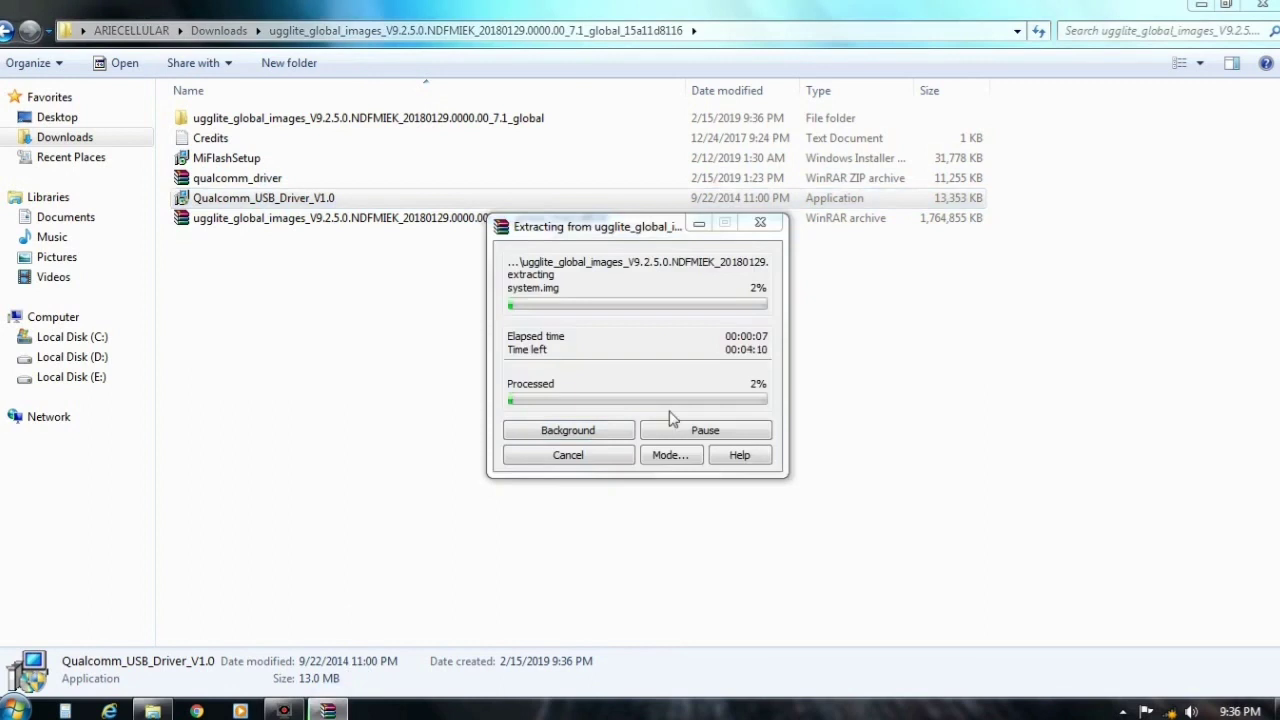
click(567, 430)
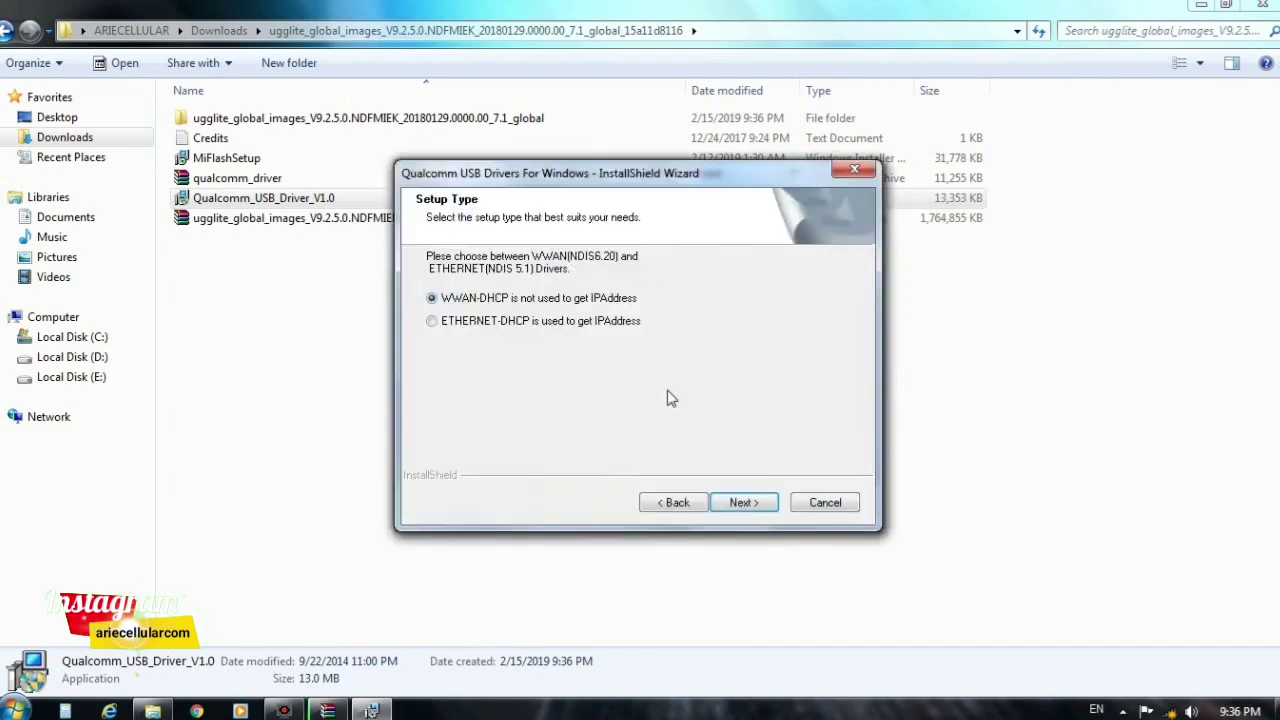
Start the Qualcomm USB driver installation with the WWAN-DHCP setup type, accepting the licence agreement
click(745, 507)
click(748, 507)
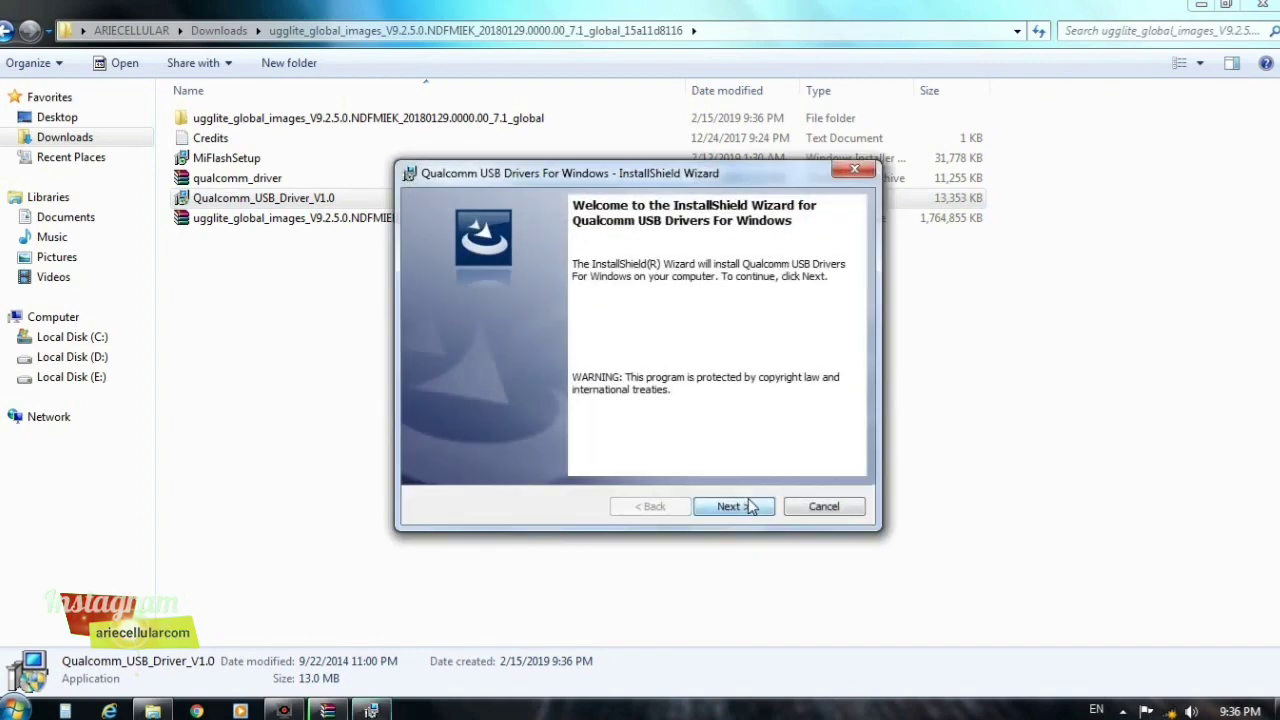
click(592, 442)
click(745, 507)
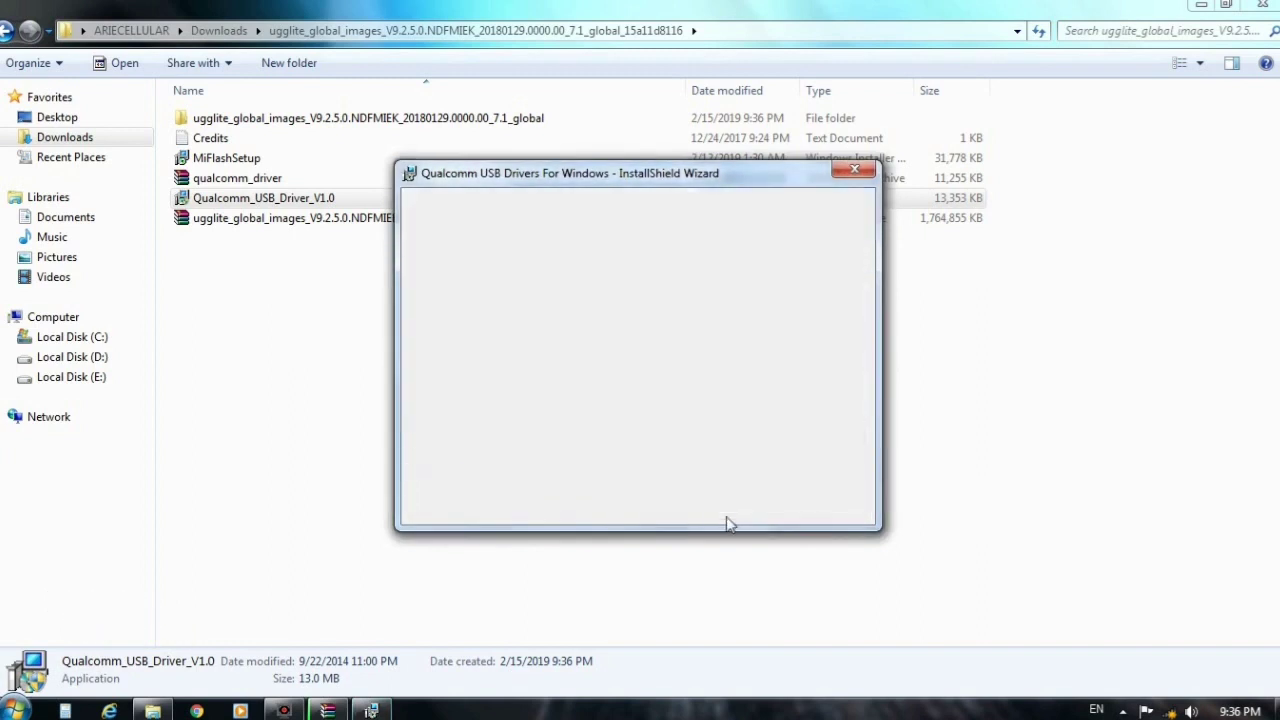
click(729, 507)
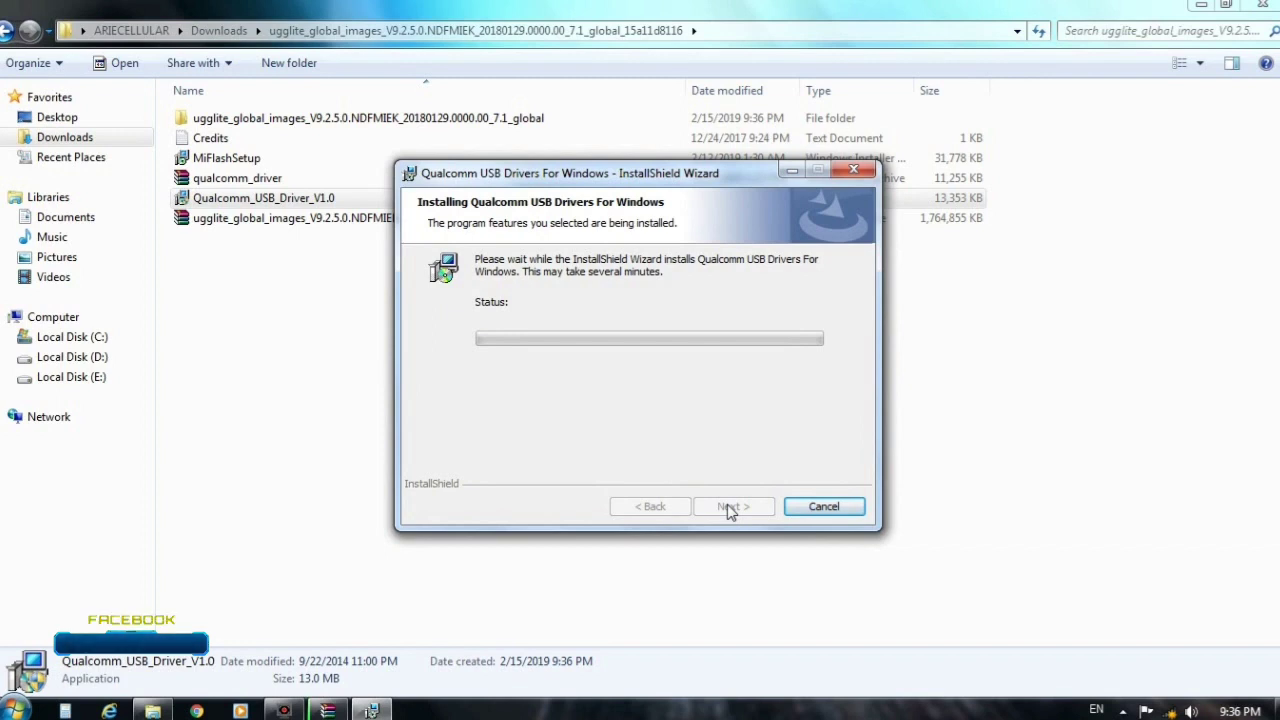
Minimize the folder window and arrange the driver installer and the firmware extraction progress window apart on the desktop
drag(655, 188, 912, 146)
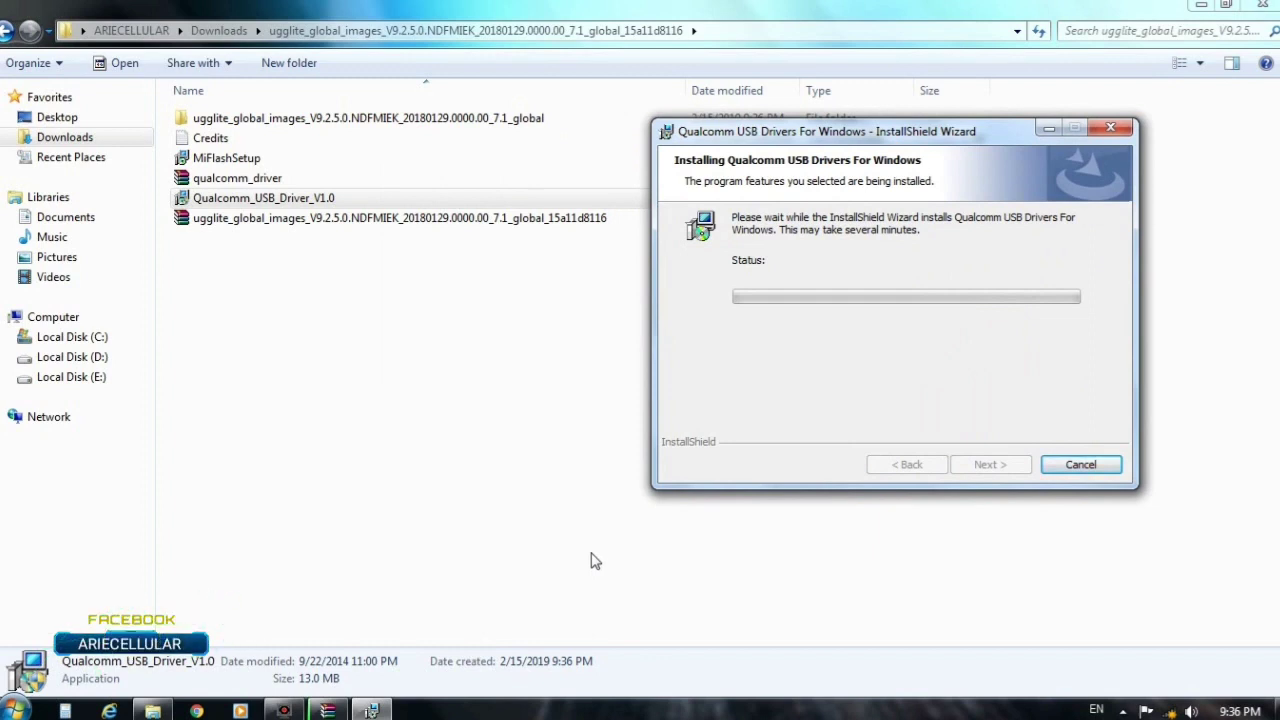
click(340, 710)
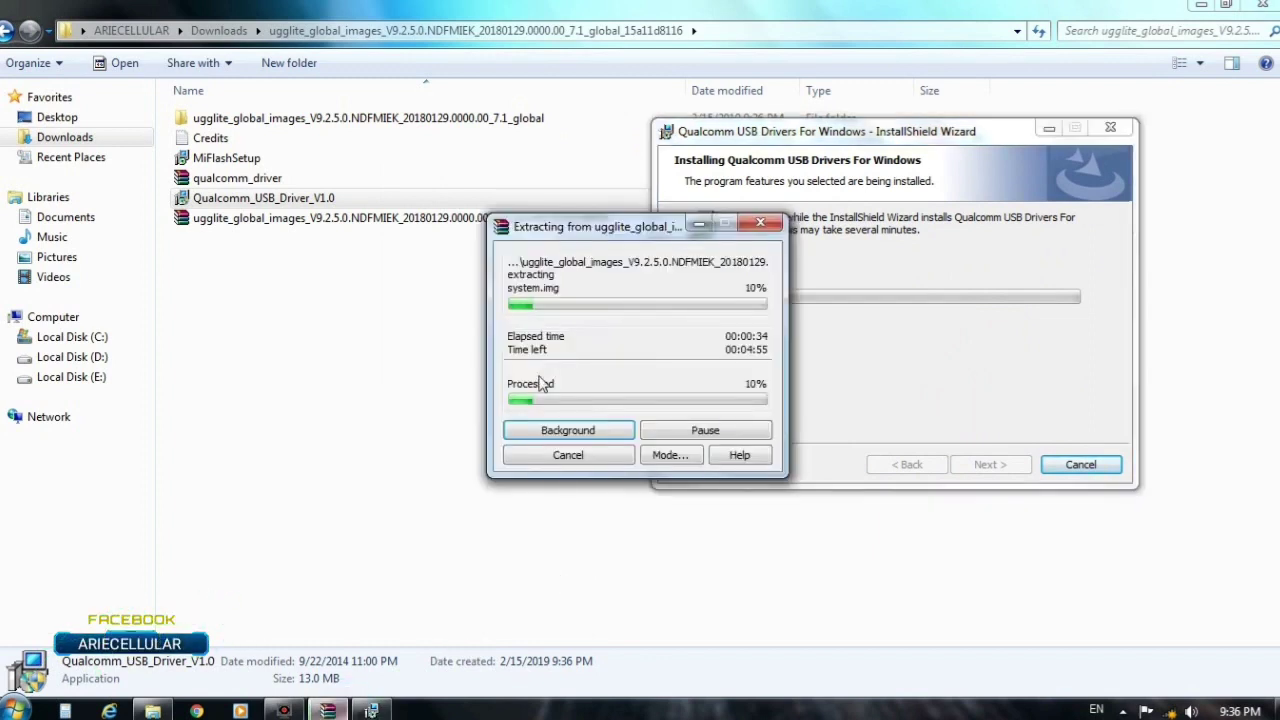
drag(632, 236, 379, 276)
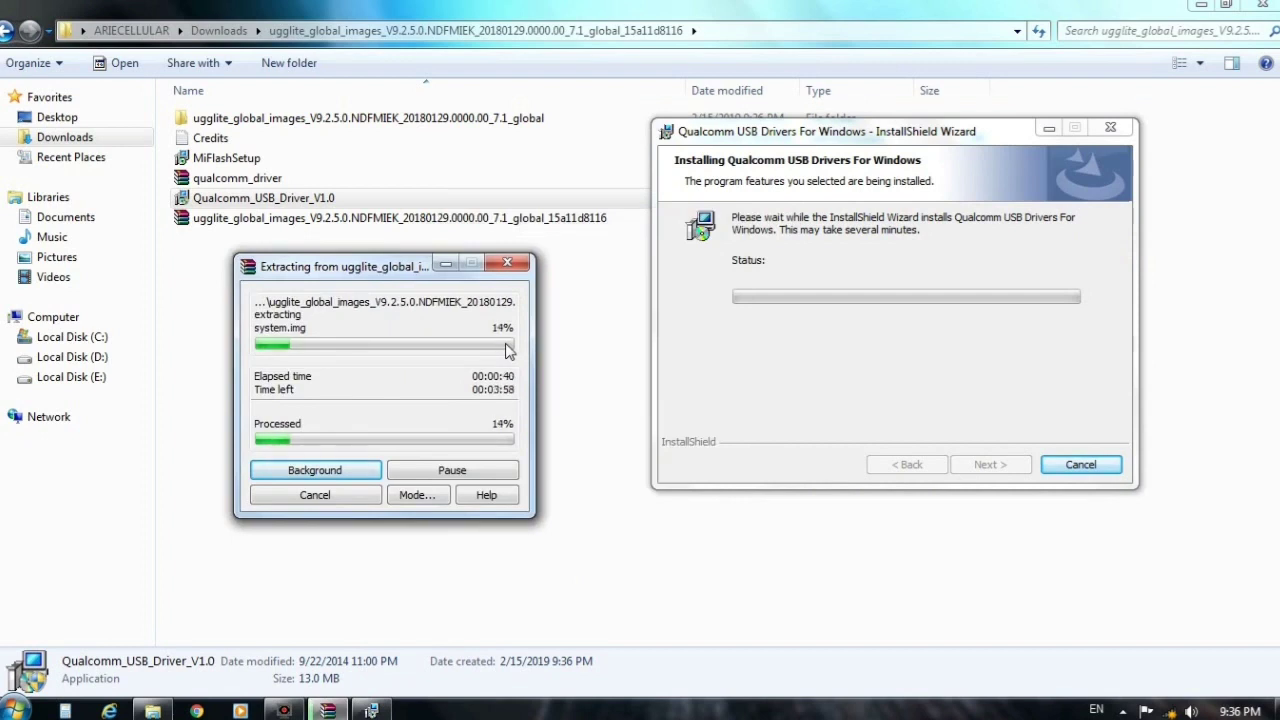
click(1198, 7)
drag(981, 134, 993, 245)
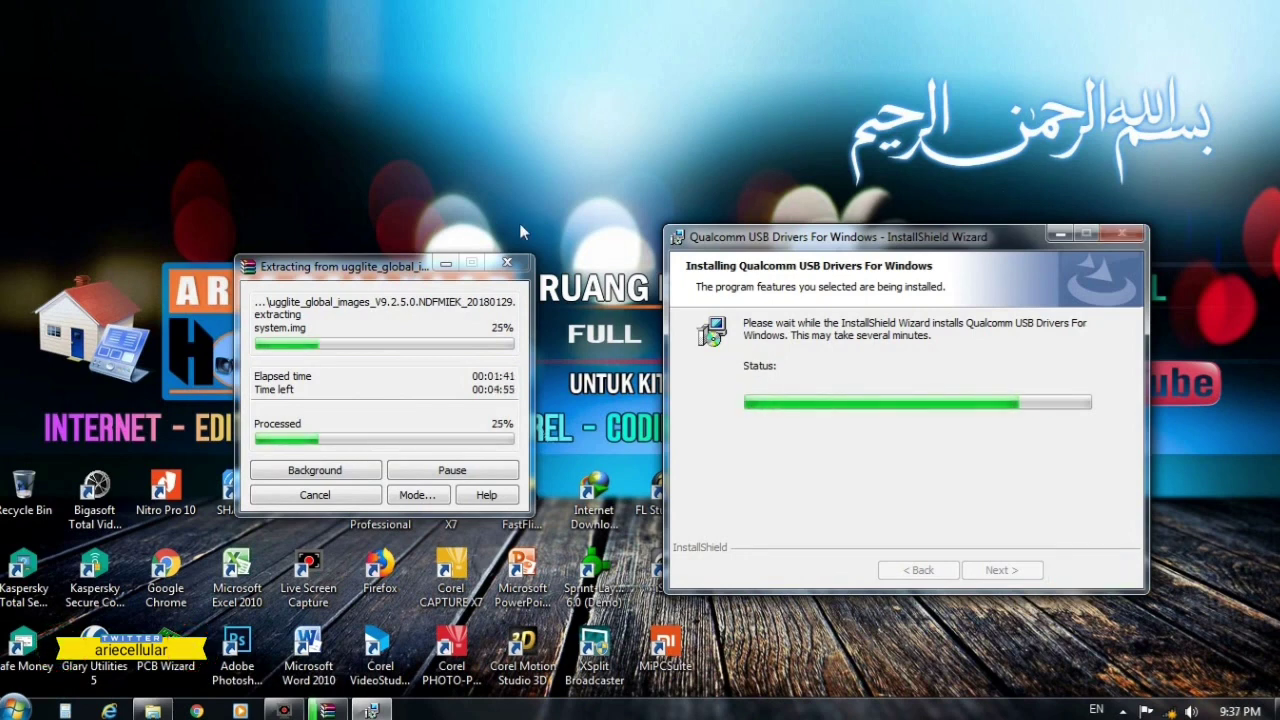
drag(414, 266, 572, 12)
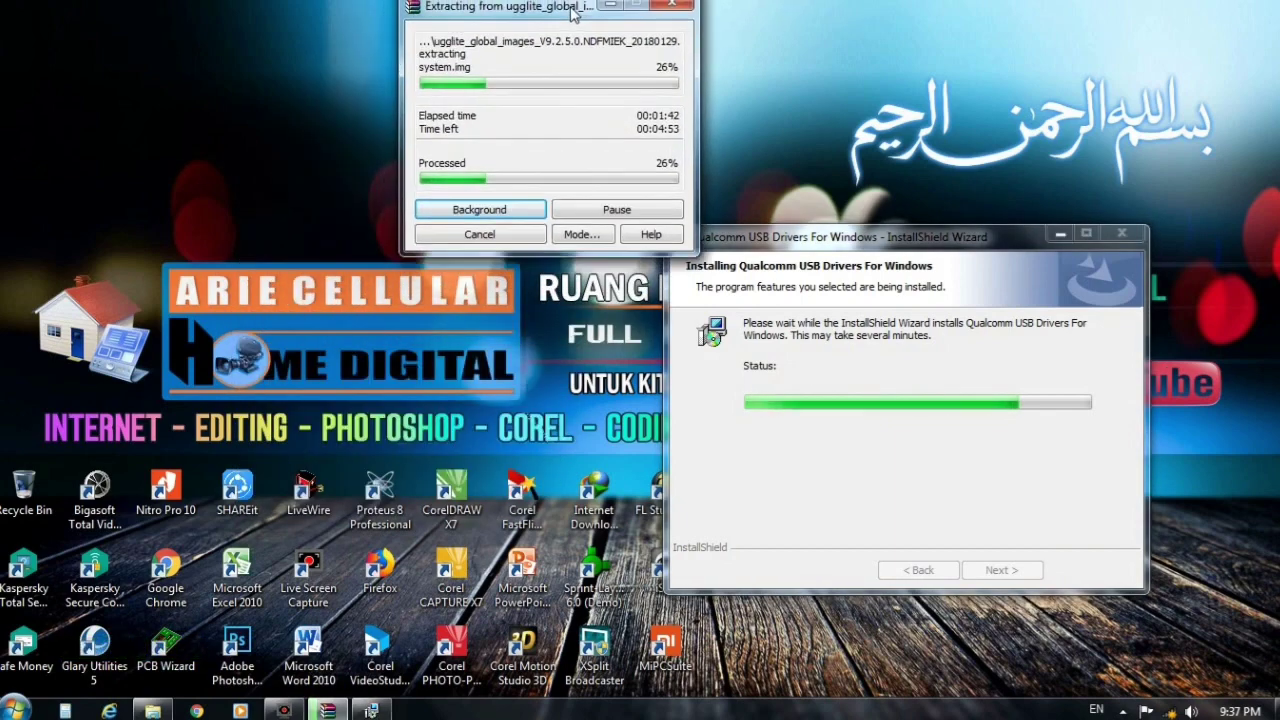
drag(885, 246, 940, 334)
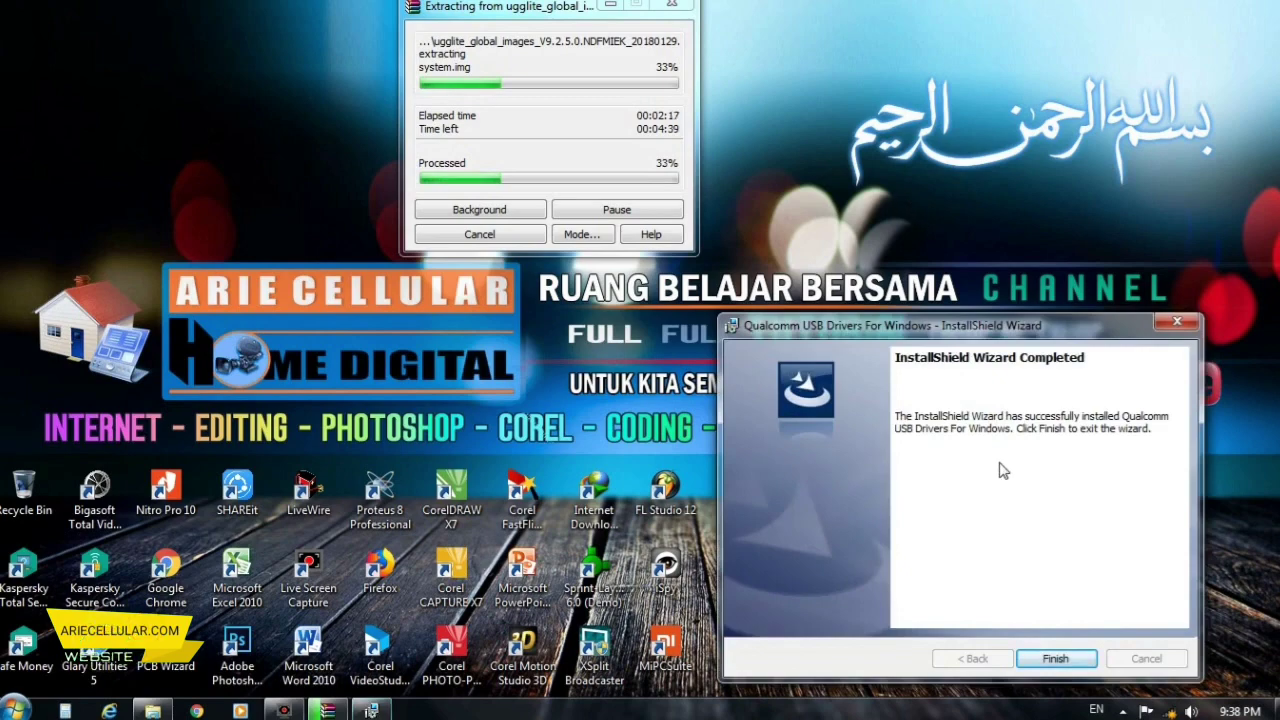
Finish the Qualcomm USB driver wizard and move the extraction progress window toward the middle of the desktop
drag(964, 336, 964, 216)
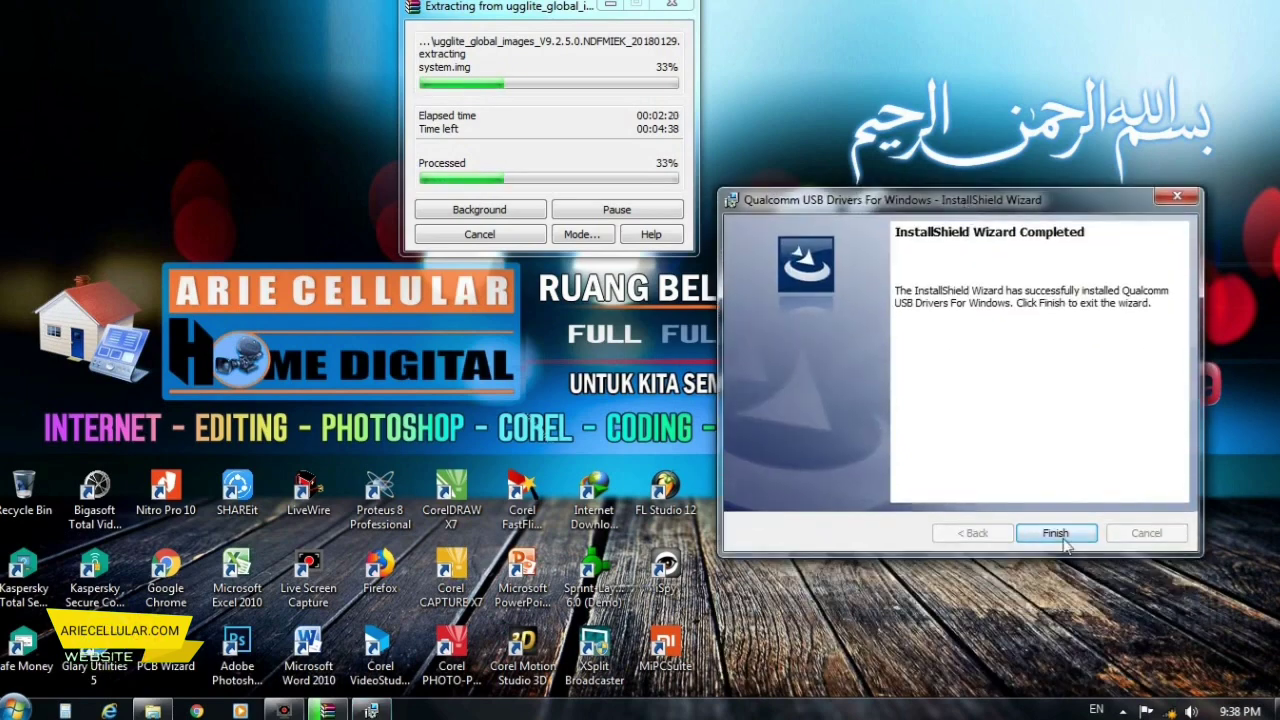
click(1056, 540)
drag(539, 12, 786, 195)
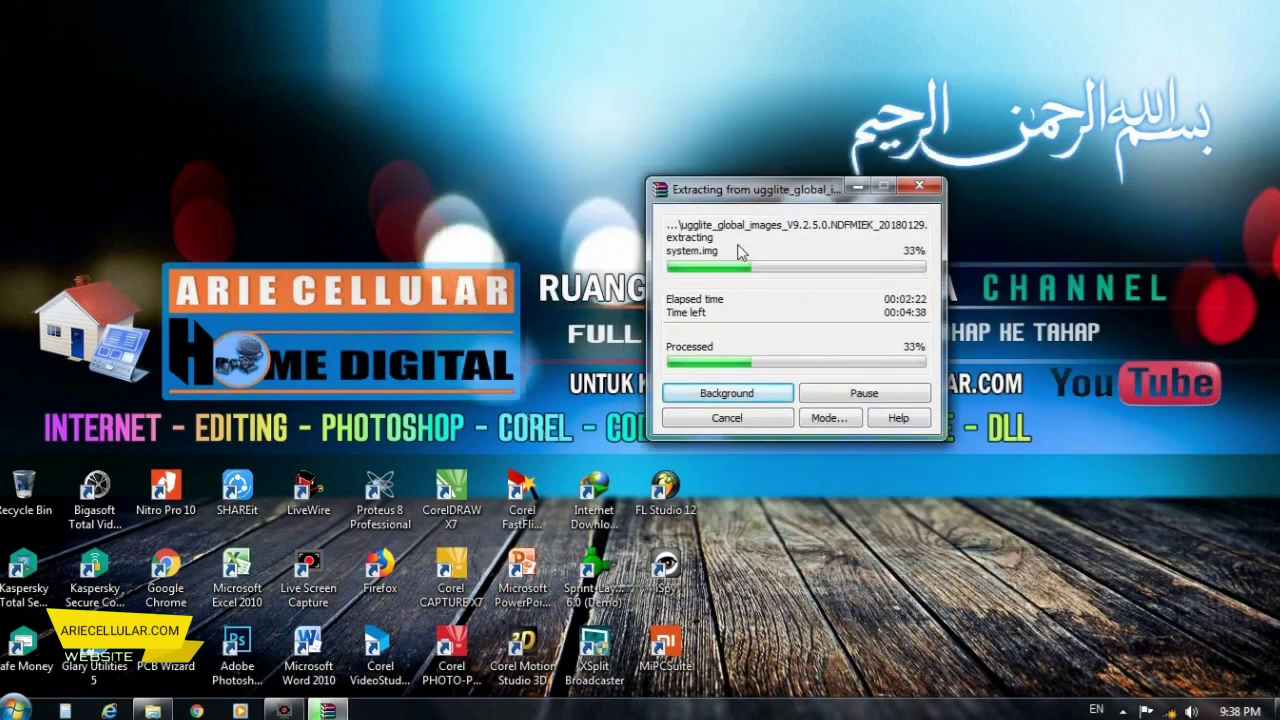
Return to the firmware folder and run the MiFlashSetup installer
click(168, 710)
click(271, 177)
click(230, 158)
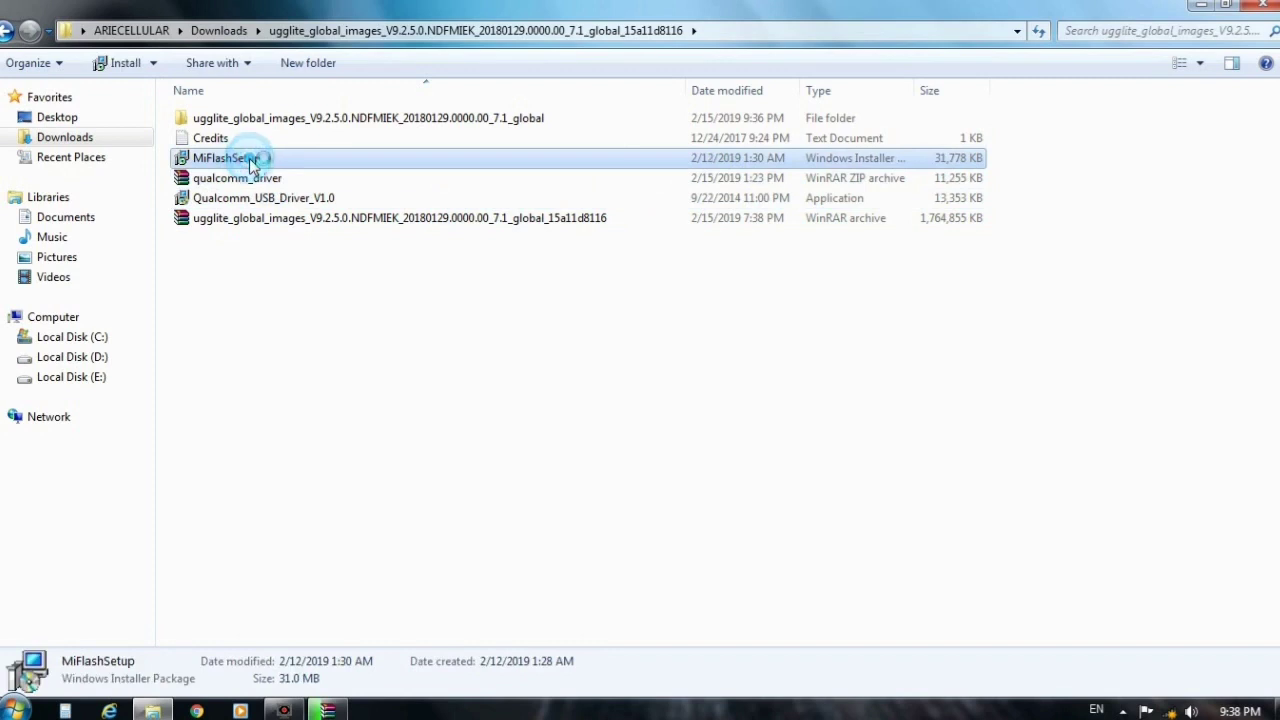
click(691, 372)
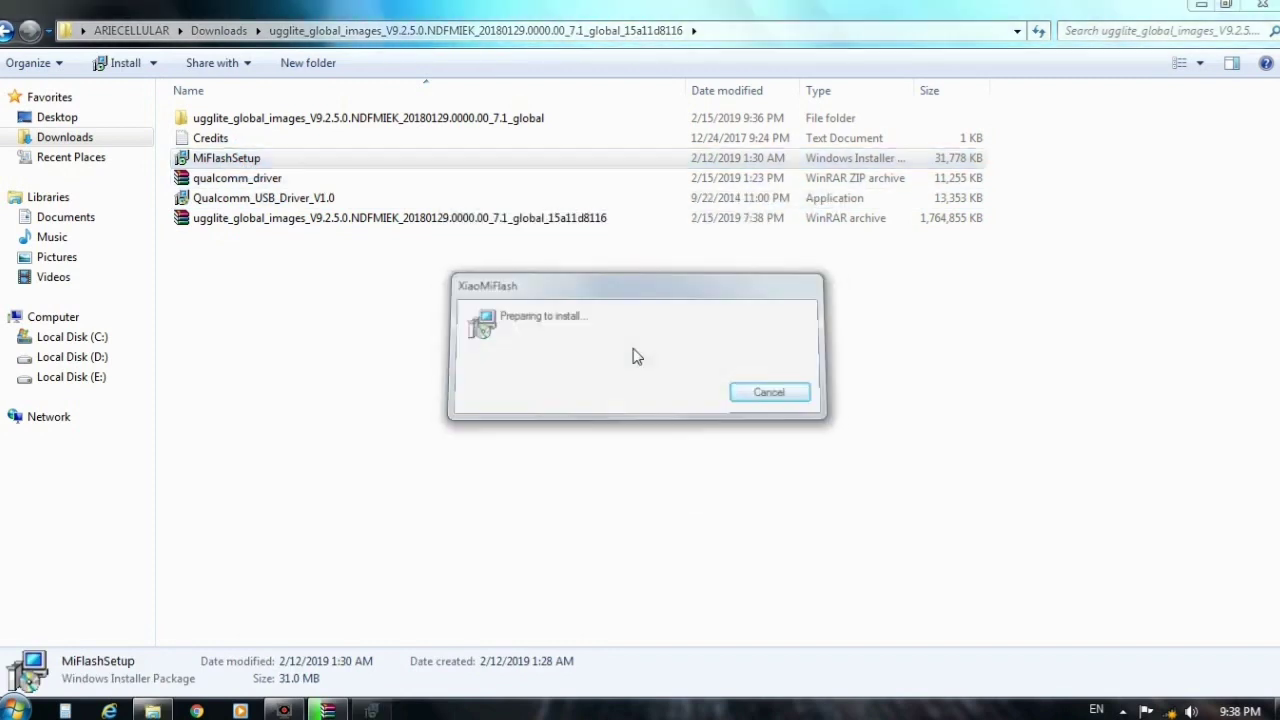
Minimize the folder window and move the XiaoMiFlash setup wizard and the extraction progress window apart
click(1199, 8)
drag(708, 170, 1048, 220)
drag(800, 192, 672, 42)
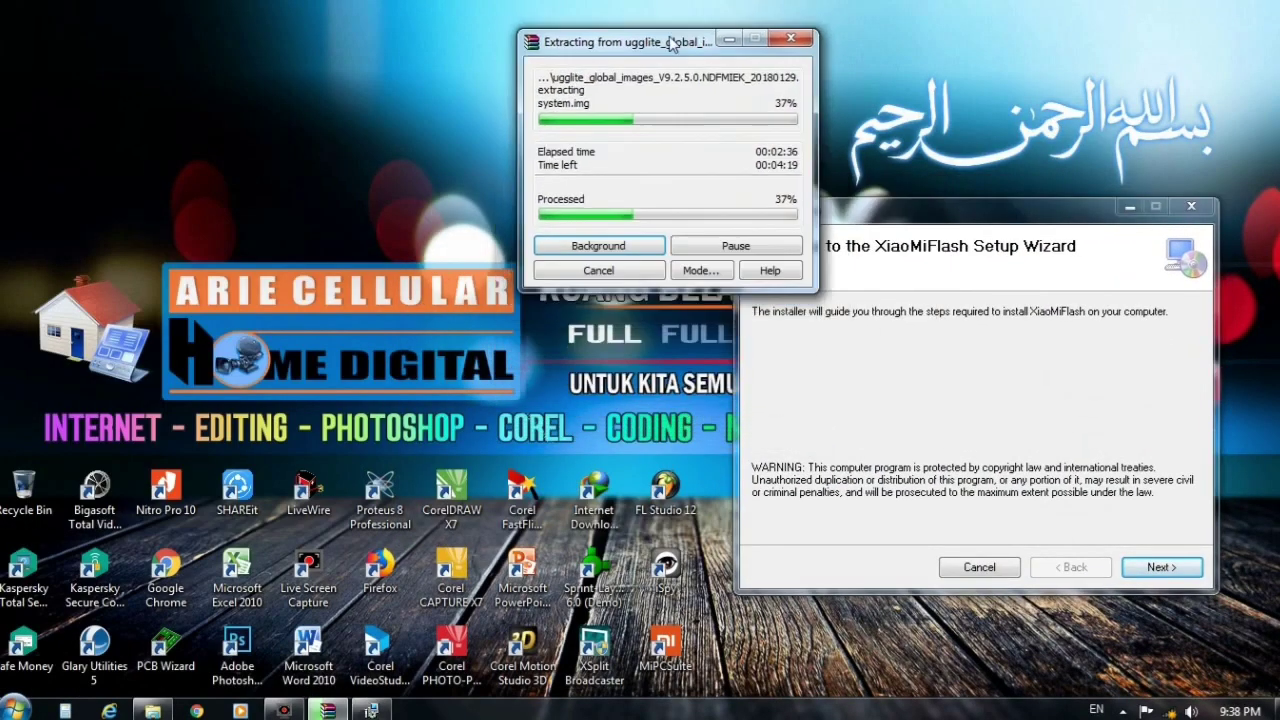
Install XiaoMiFlash with the default settings and close its setup wizard
click(1157, 567)
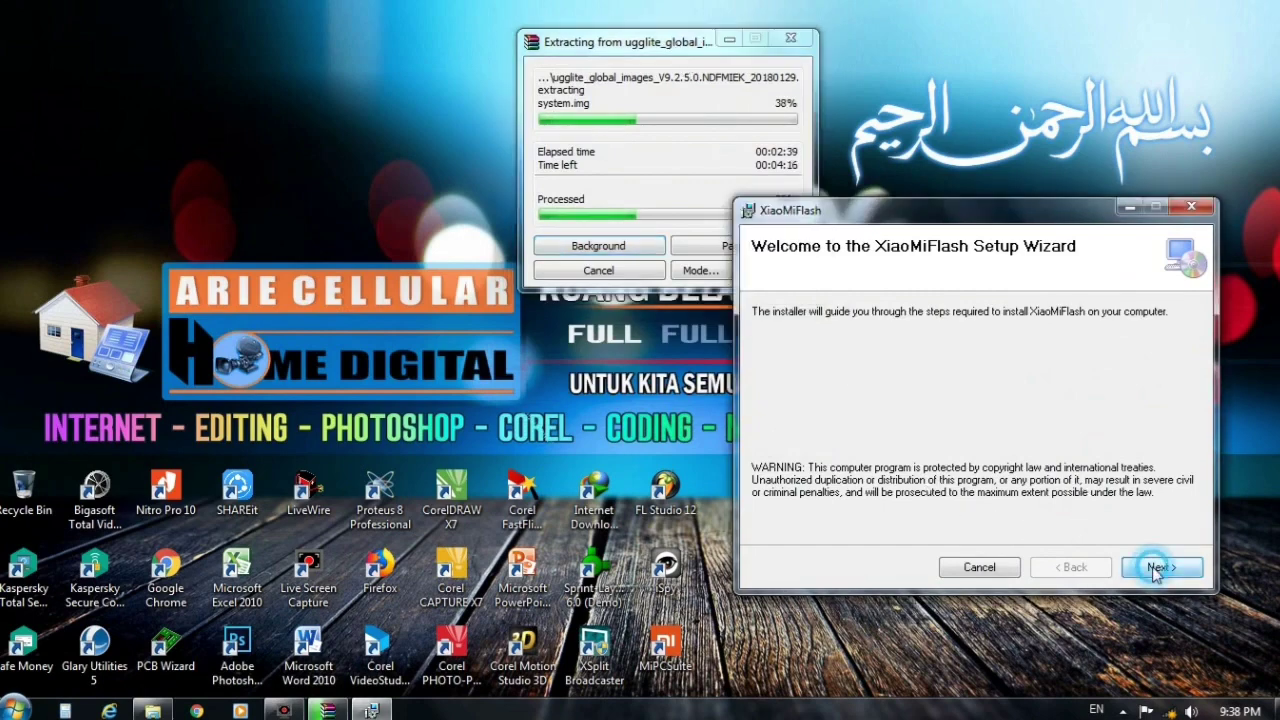
click(1157, 567)
click(1157, 567)
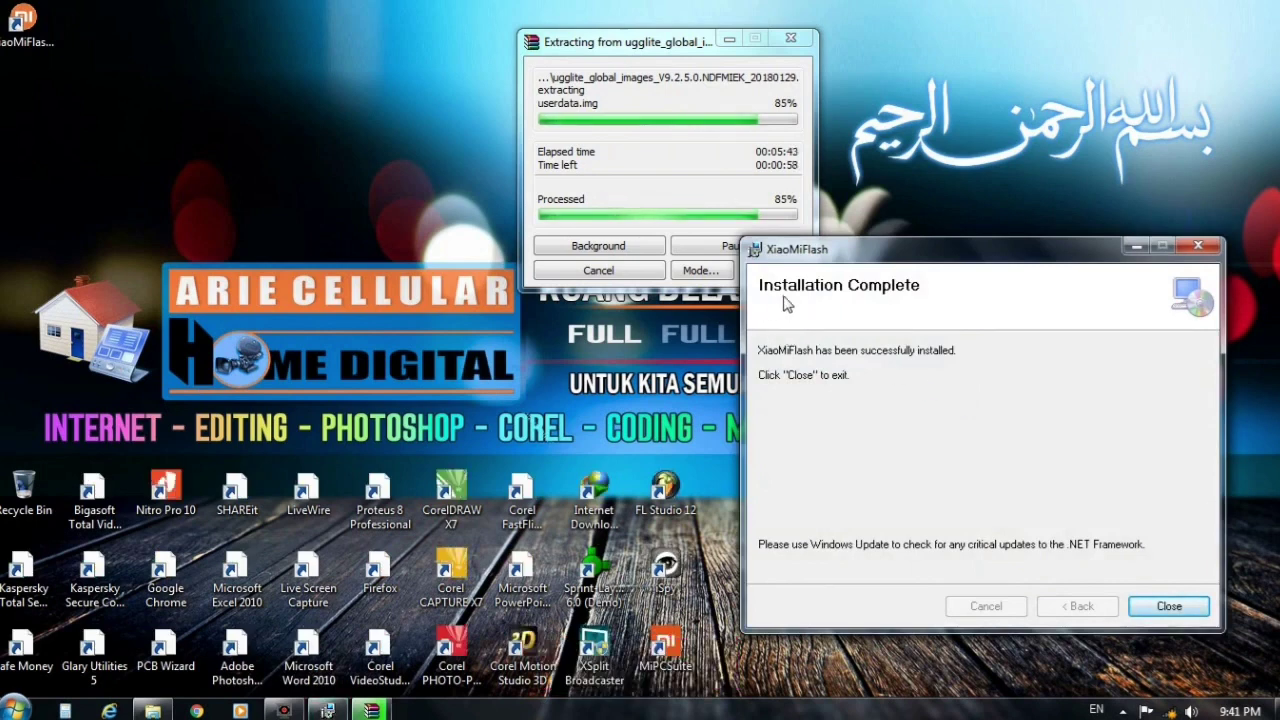
click(1172, 607)
Move the XiaoMiFlash shortcut next to the FL Studio 12 icon and refresh the desktop
drag(34, 24, 780, 488)
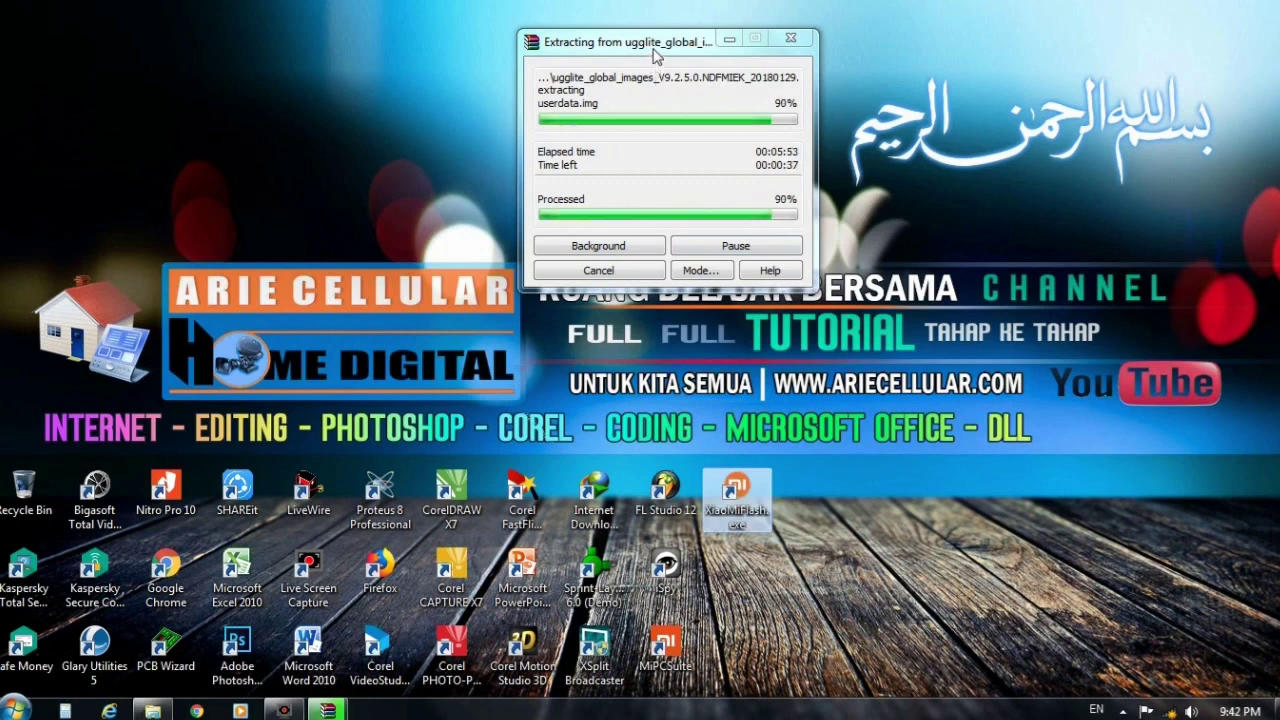
click(969, 223)
right_click(969, 222)
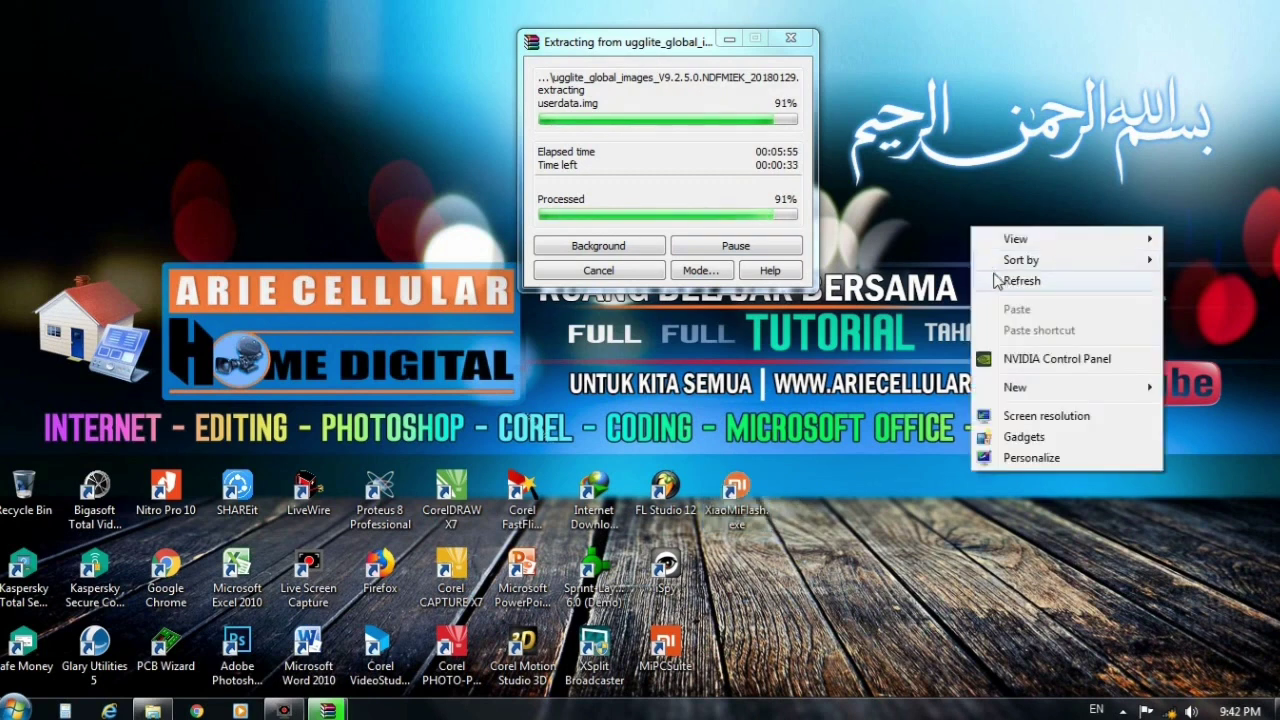
right_click(969, 222)
right_click(969, 222)
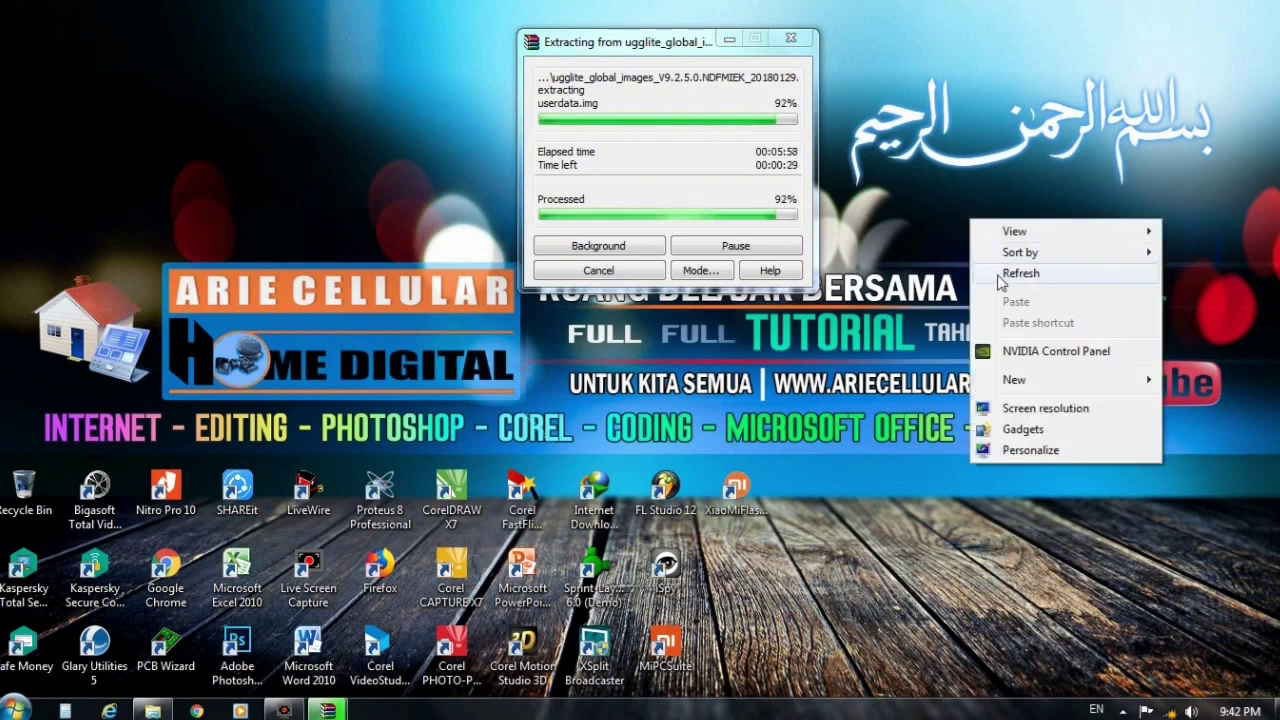
click(997, 273)
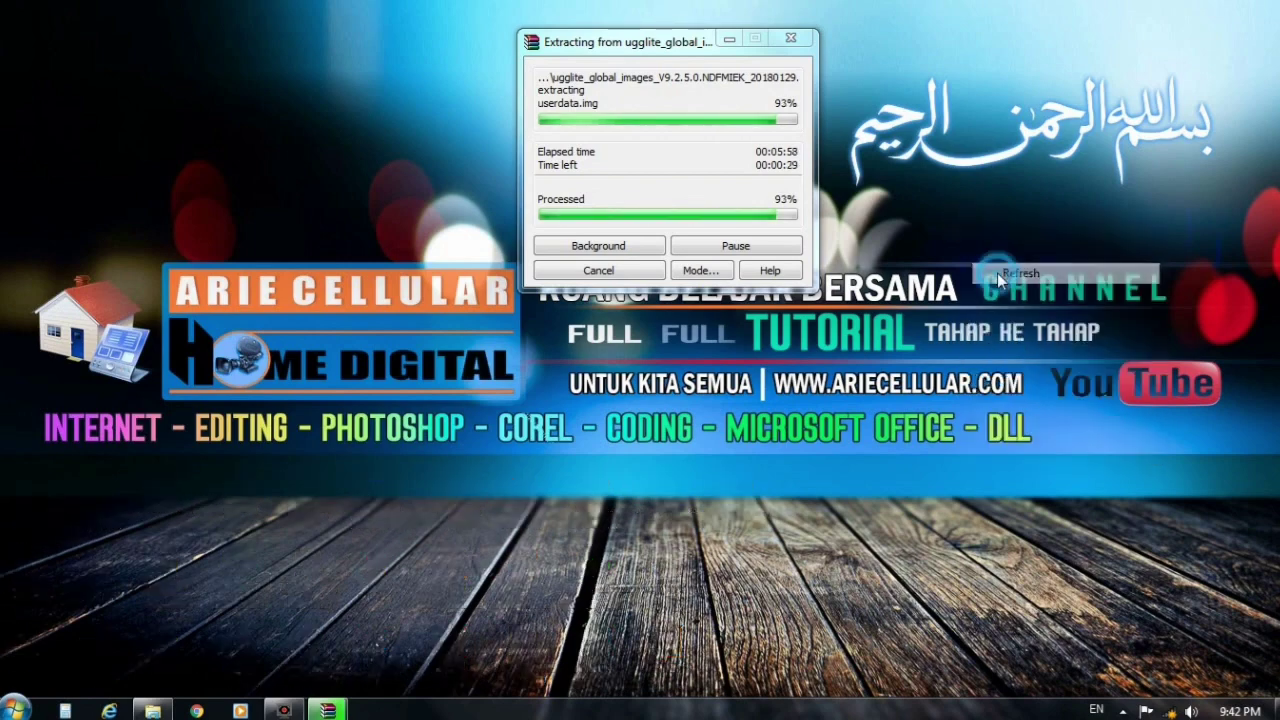
Check the contents of the extracted ugglite_global_images_V9.2.5.0.NDFMIEK_20180129.0000.00_7.1_global folder and return to its parent folder
click(152, 710)
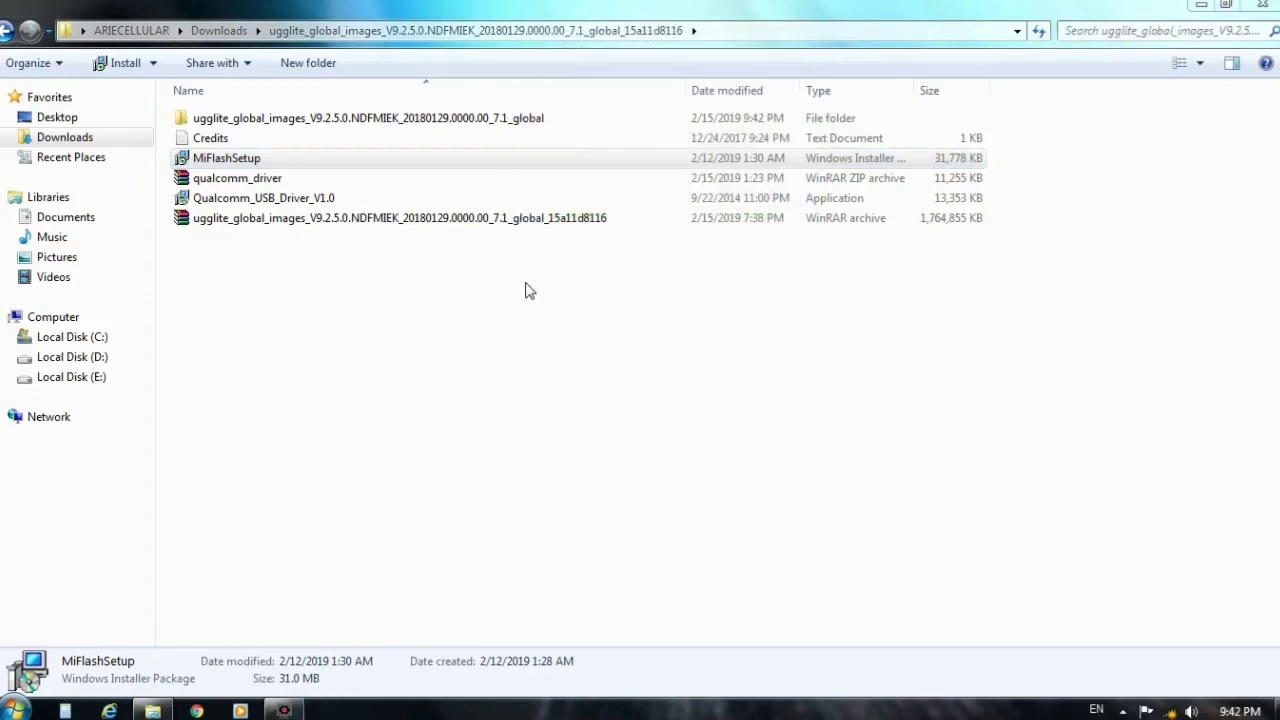
double_click(289, 118)
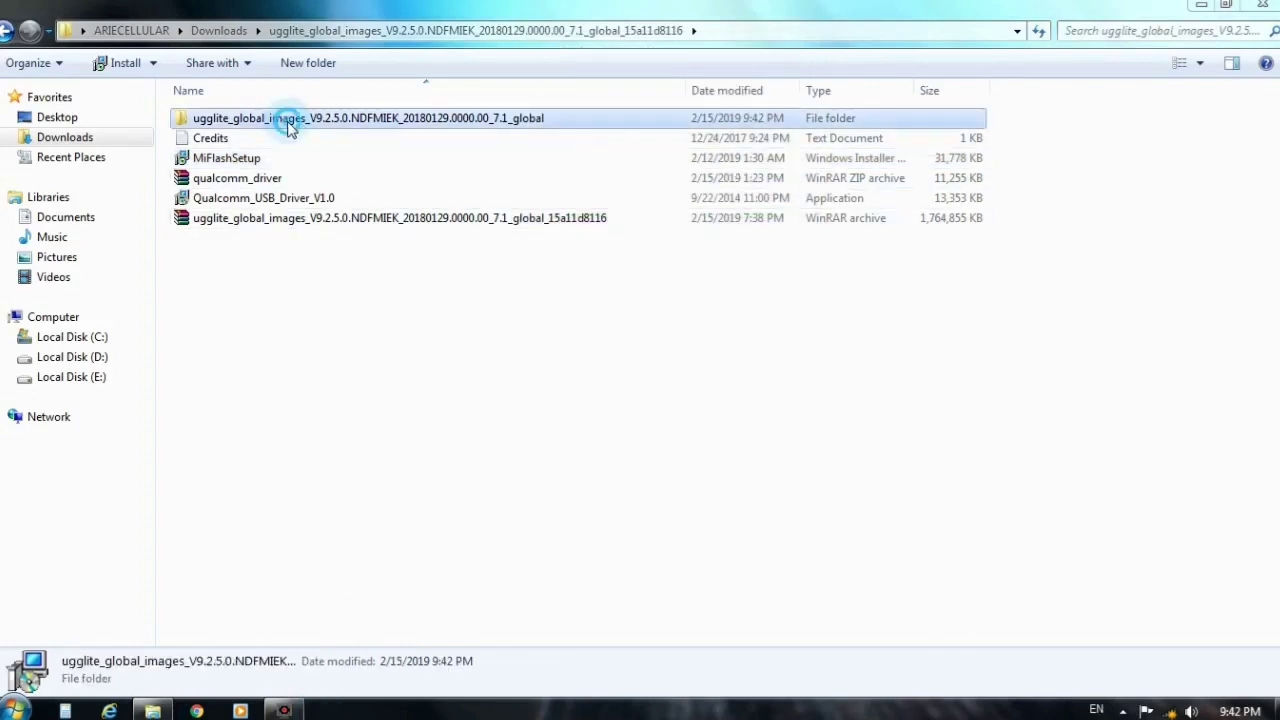
click(8, 30)
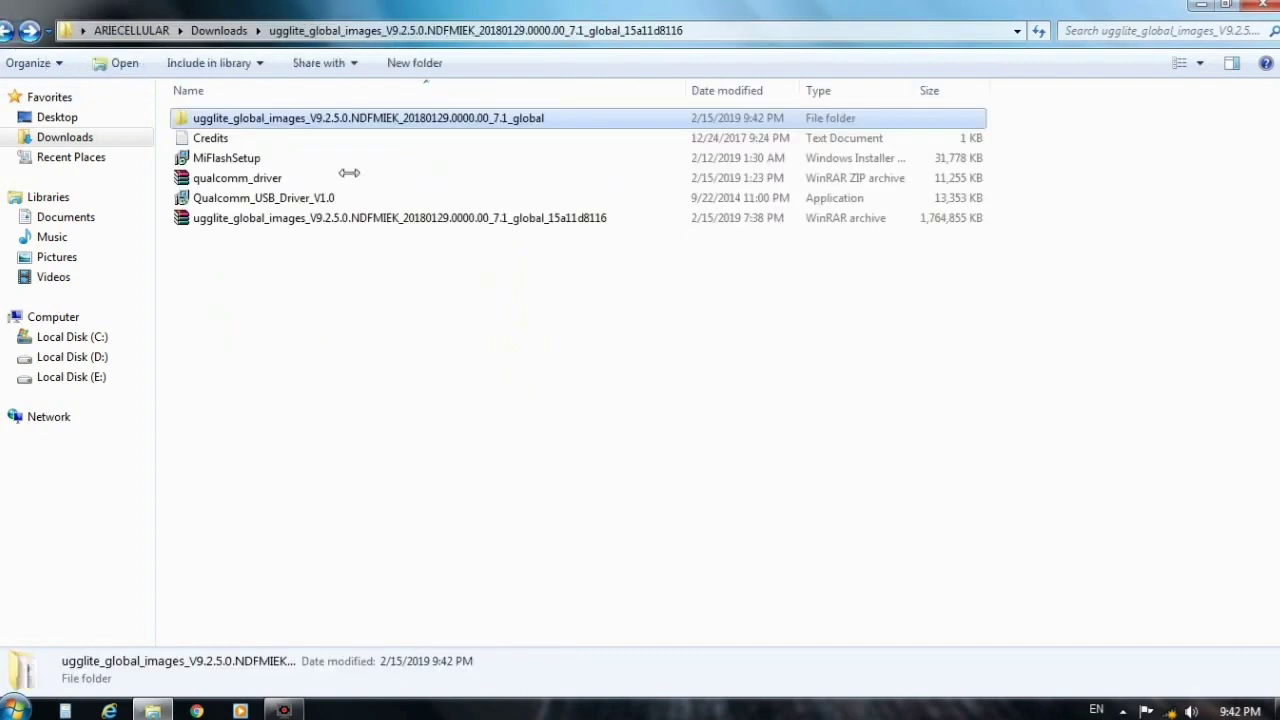
Reopen the ugglite firmware folder in Downloads to locate the extracted 7.1_global folder, and return to the XiaoMiFlash shortcut on the desktop
click(1255, 6)
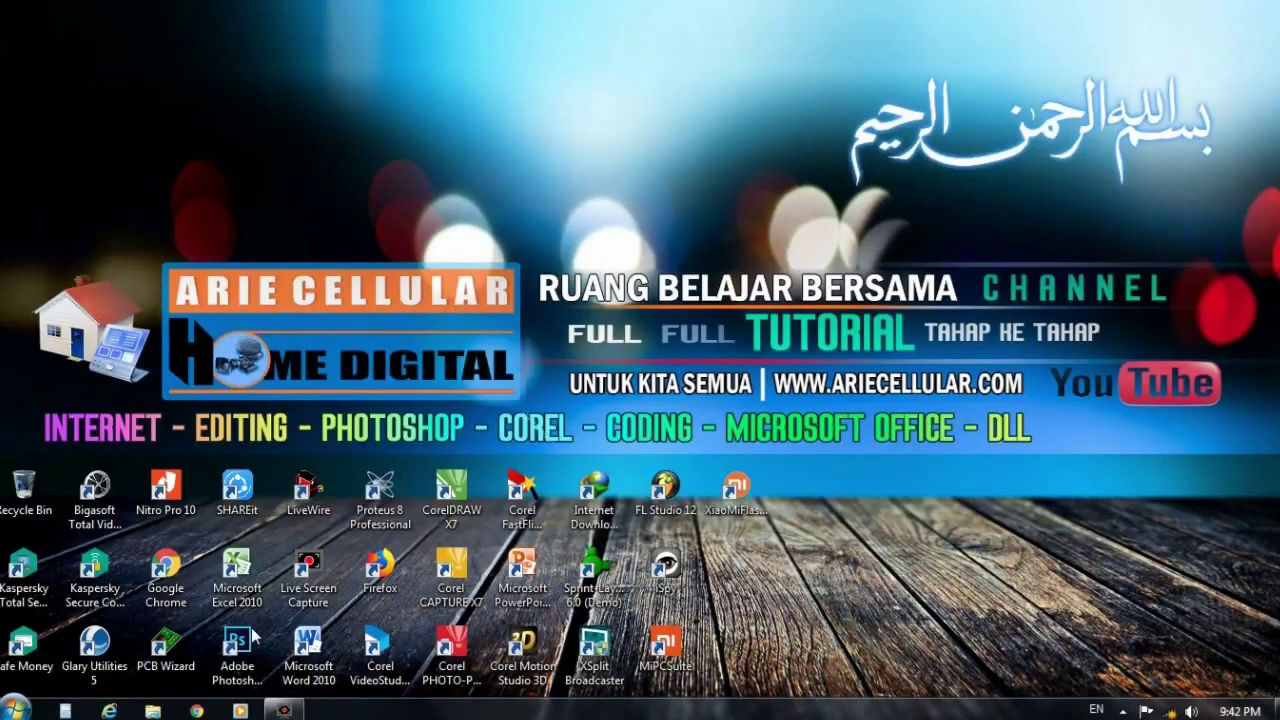
click(153, 708)
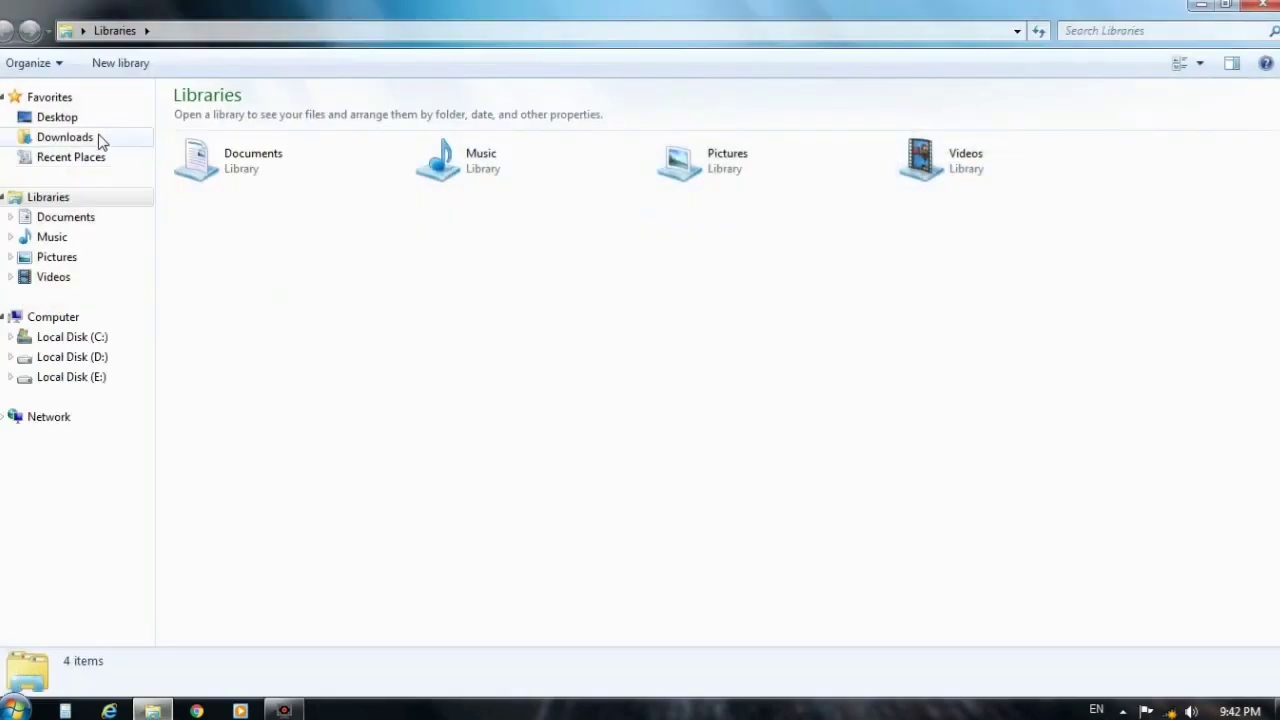
click(97, 140)
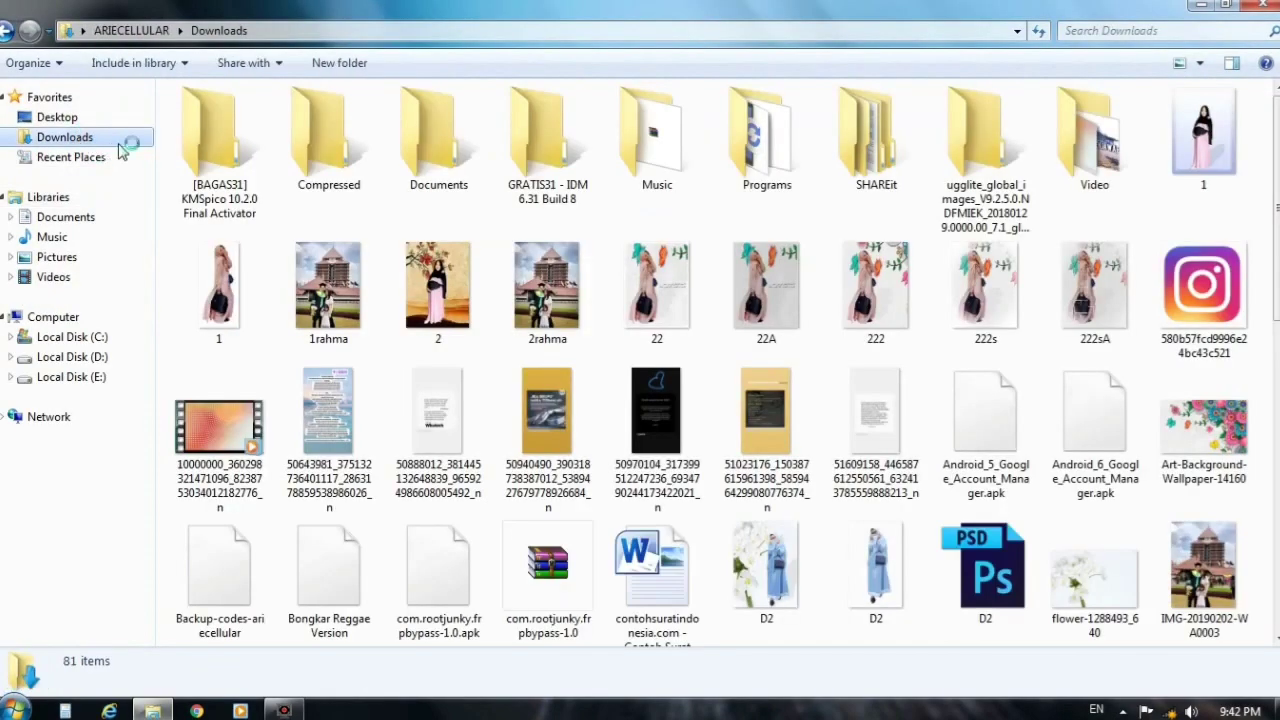
double_click(960, 207)
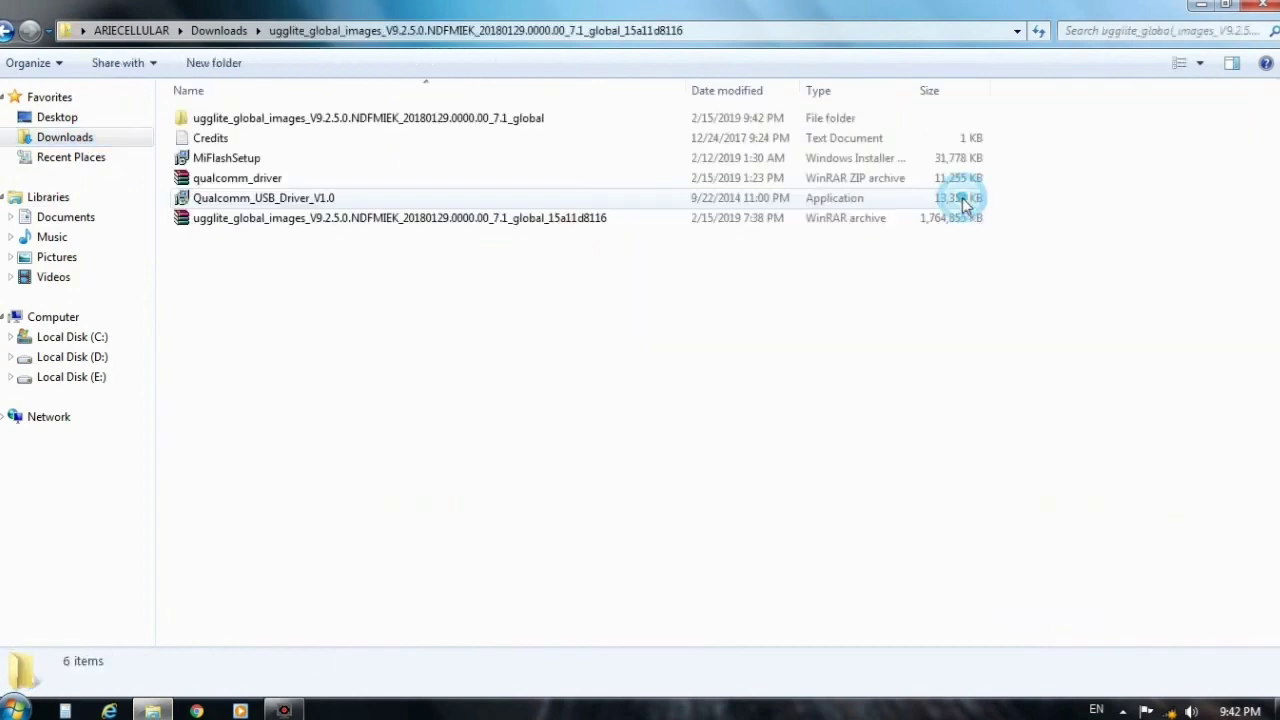
click(298, 117)
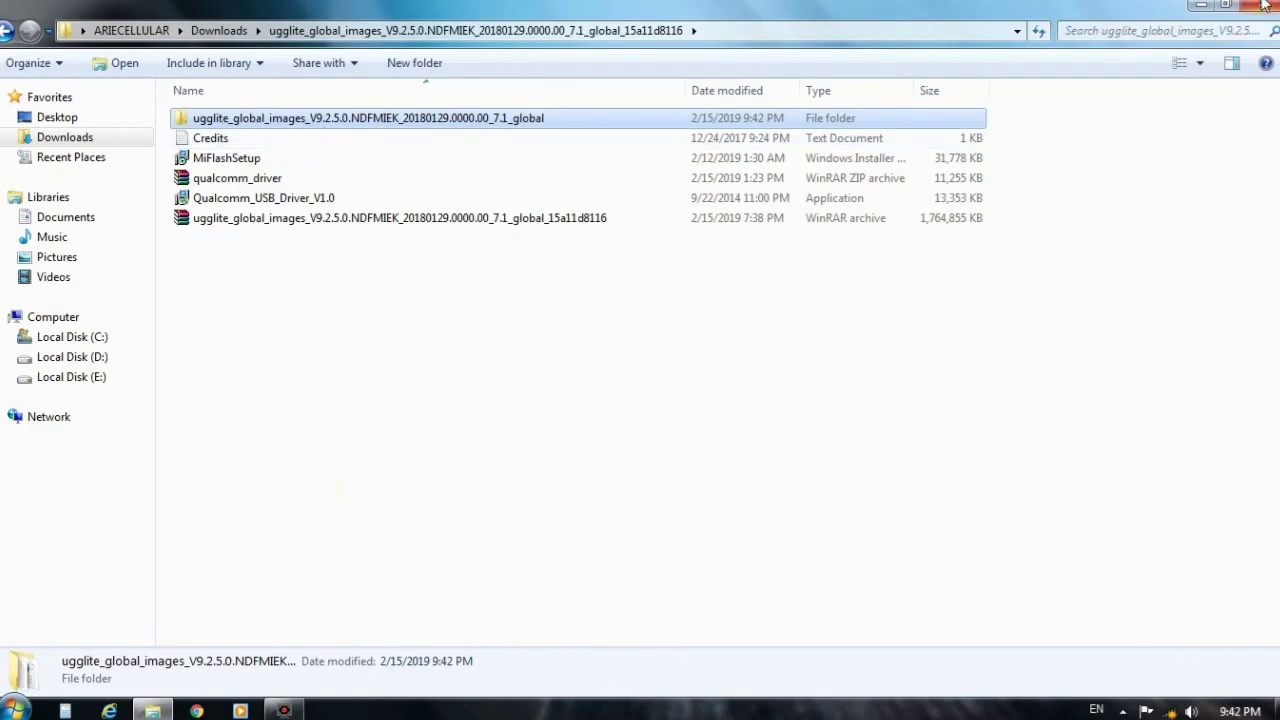
key(super+d)
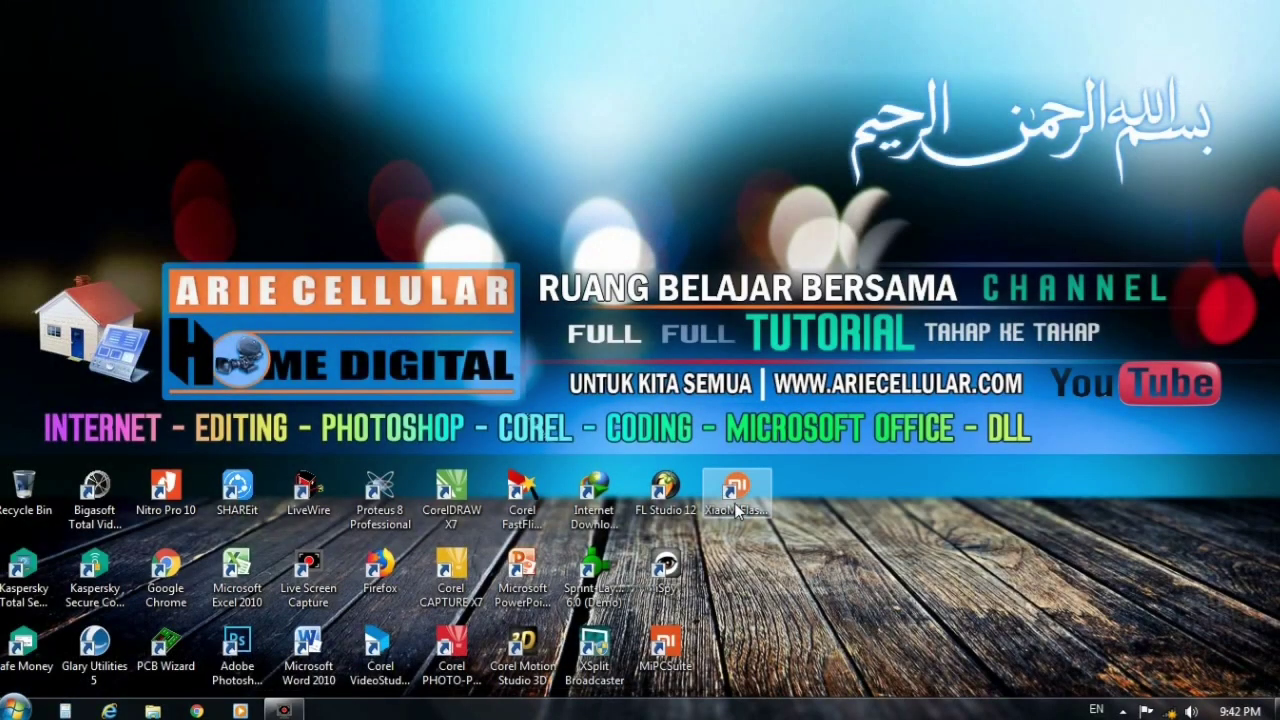
click(736, 507)
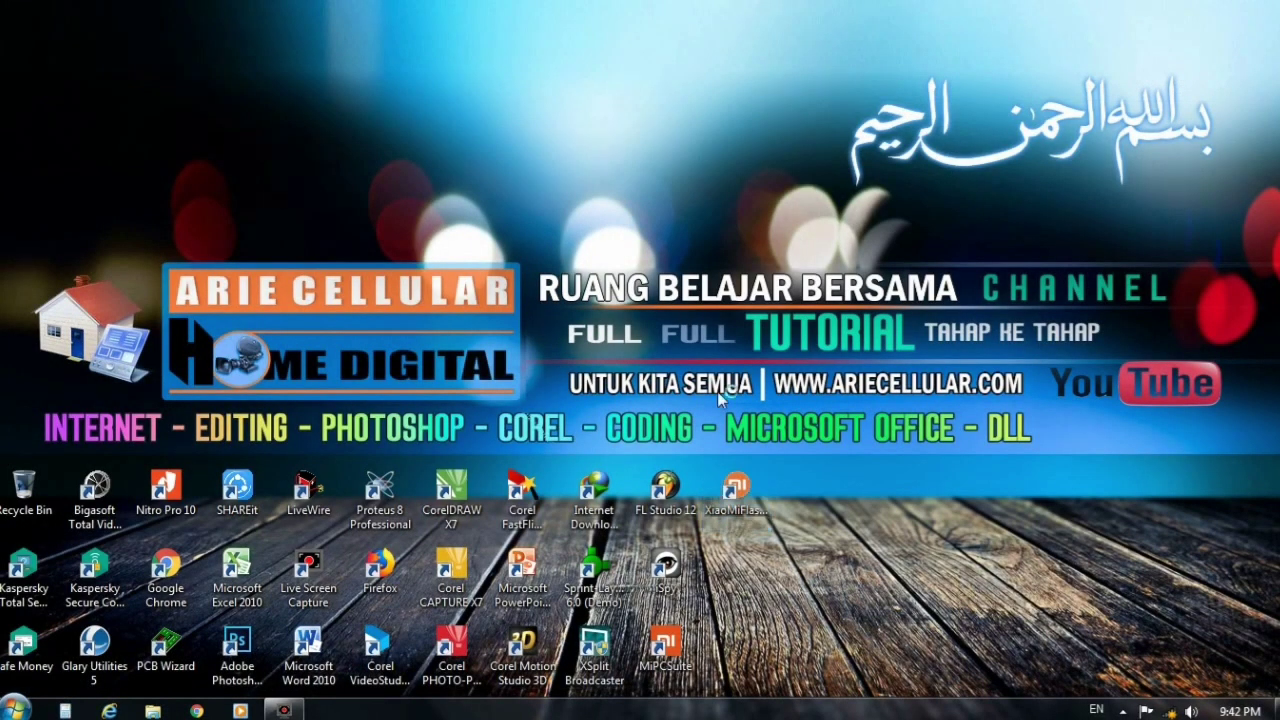